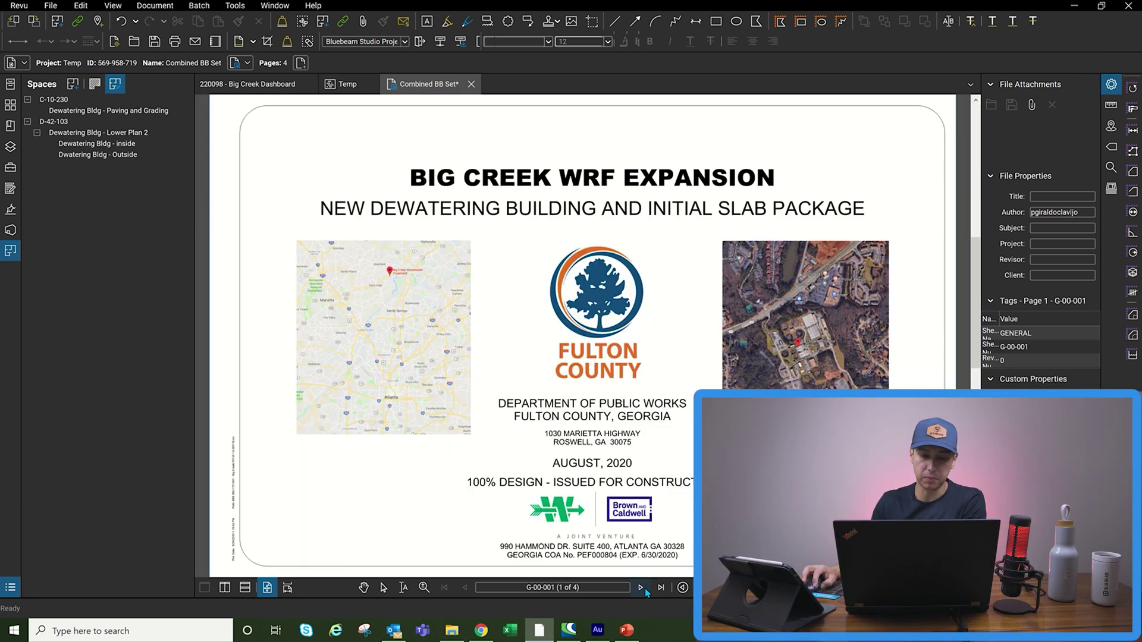
Advance to page 2 of 4, sheet C-10-230 of the Combined BB Set.
{"action": "left_click", "coordinate": [641, 587]}
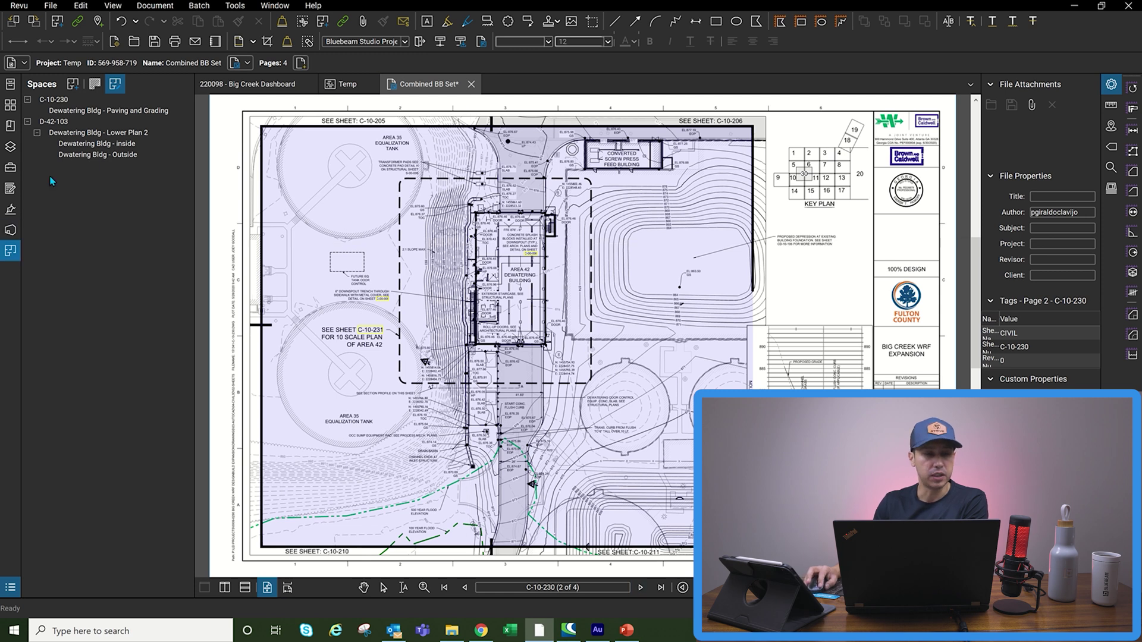
Highlight the Paving and Grading, Lower Plan 2, inside and Outside space regions on C-10-230 and D-42-103.
{"action": "left_click", "coordinate": [101, 112]}
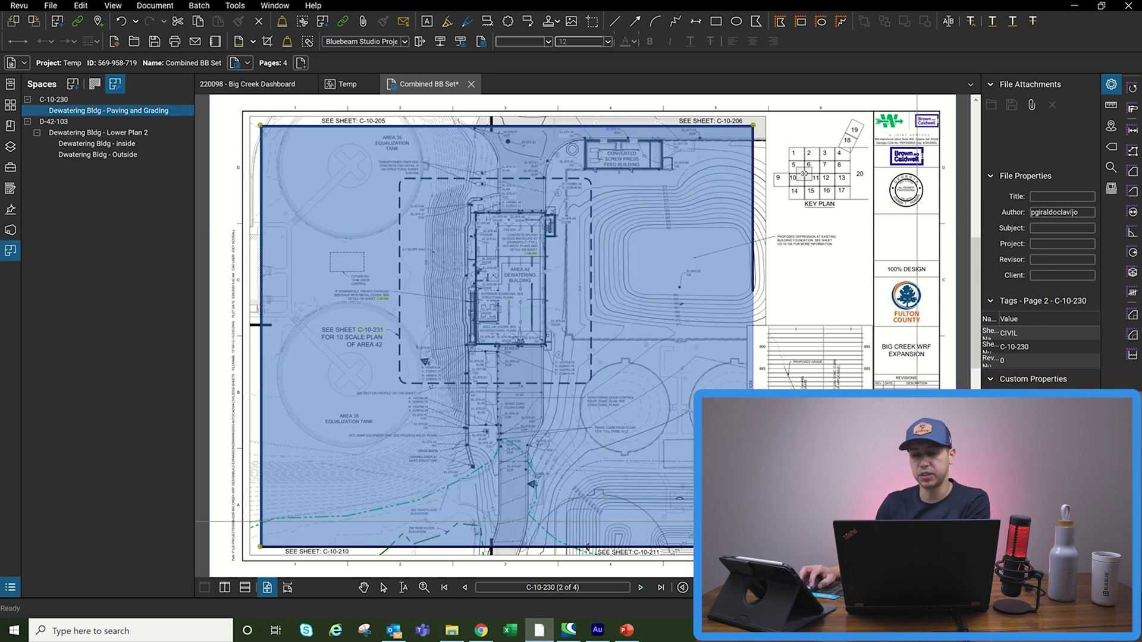
{"action": "left_click", "coordinate": [640, 588]}
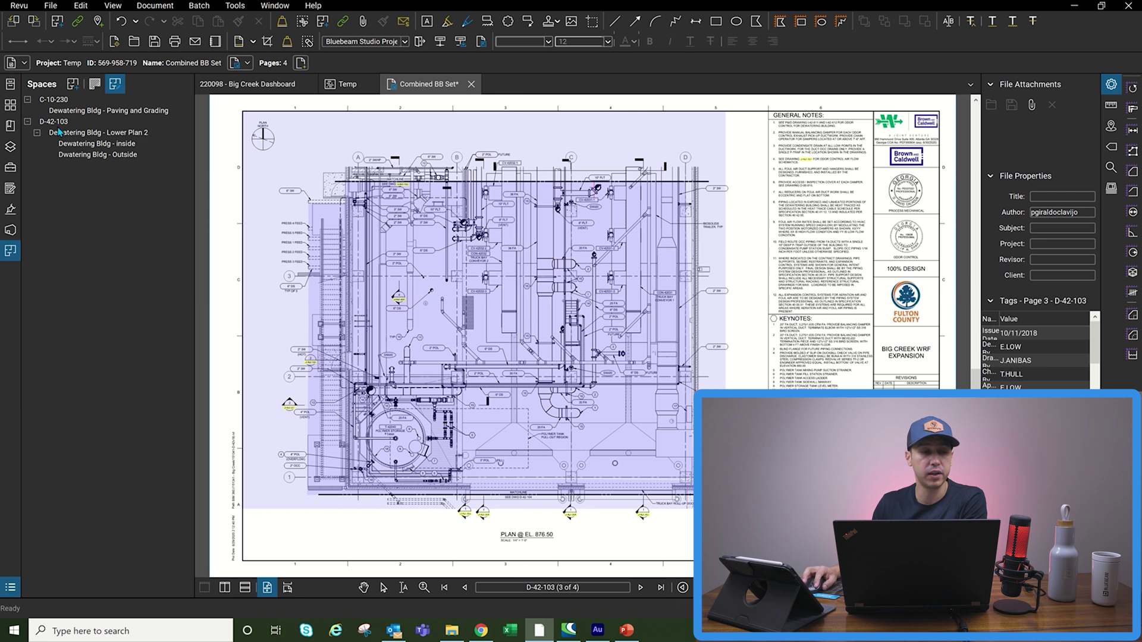
{"action": "left_click", "coordinate": [95, 132]}
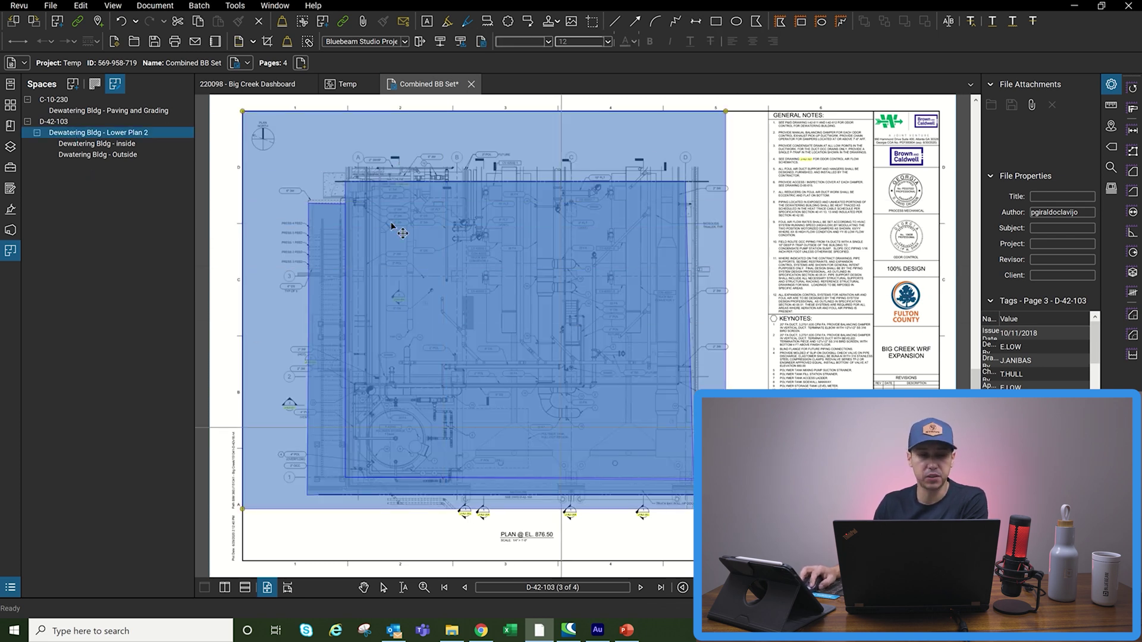
{"action": "left_click", "coordinate": [88, 145]}
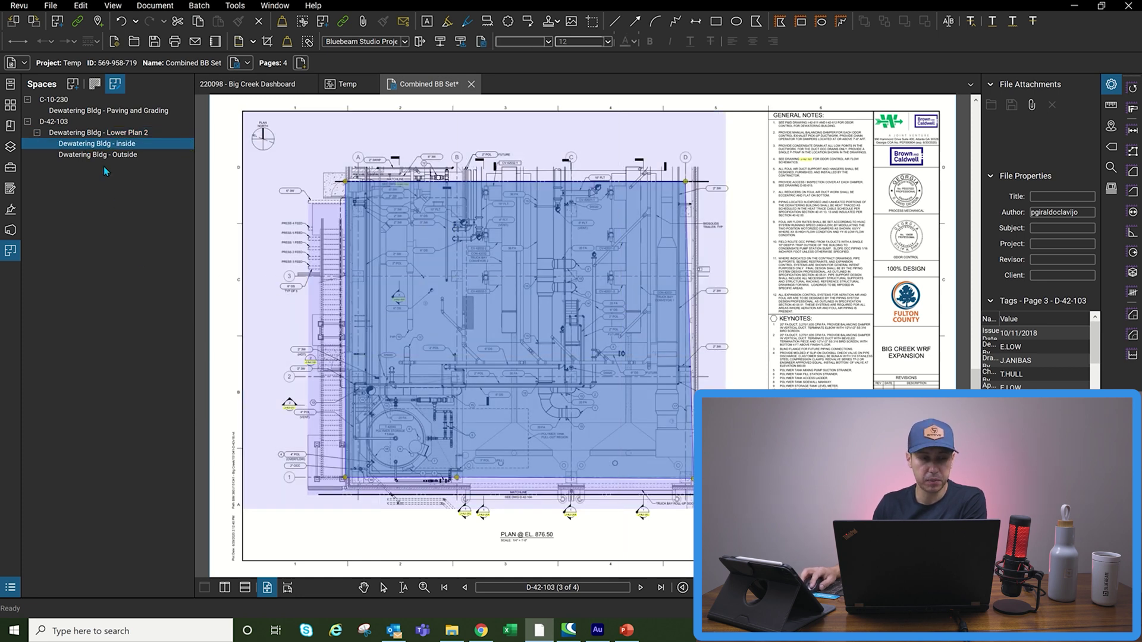
{"action": "left_click", "coordinate": [102, 156]}
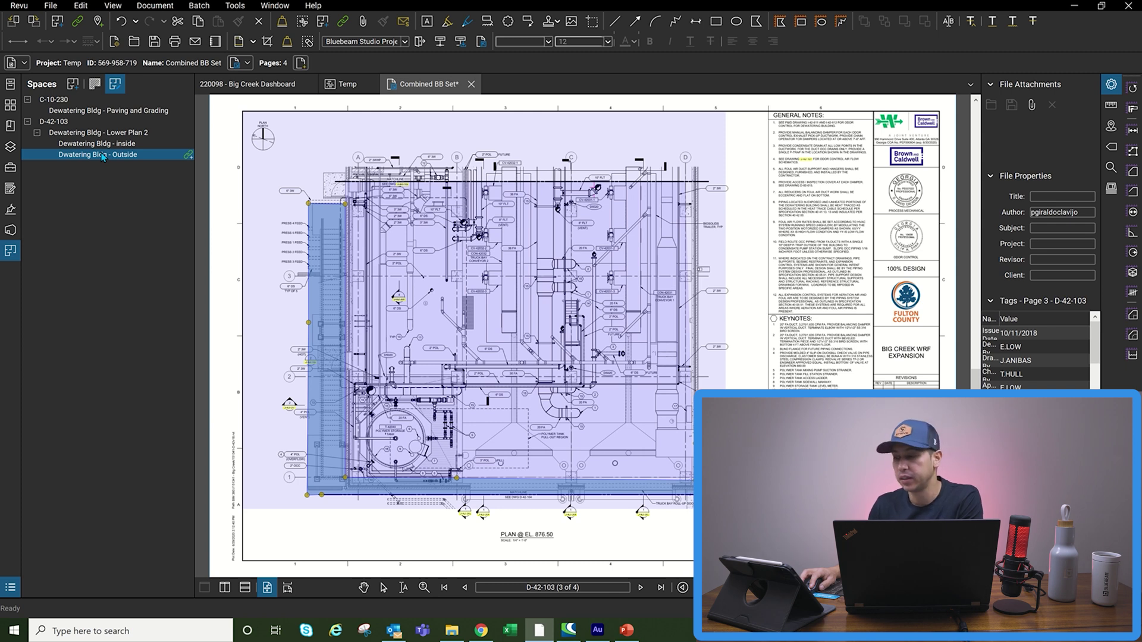
{"action": "left_click", "coordinate": [9, 169]}
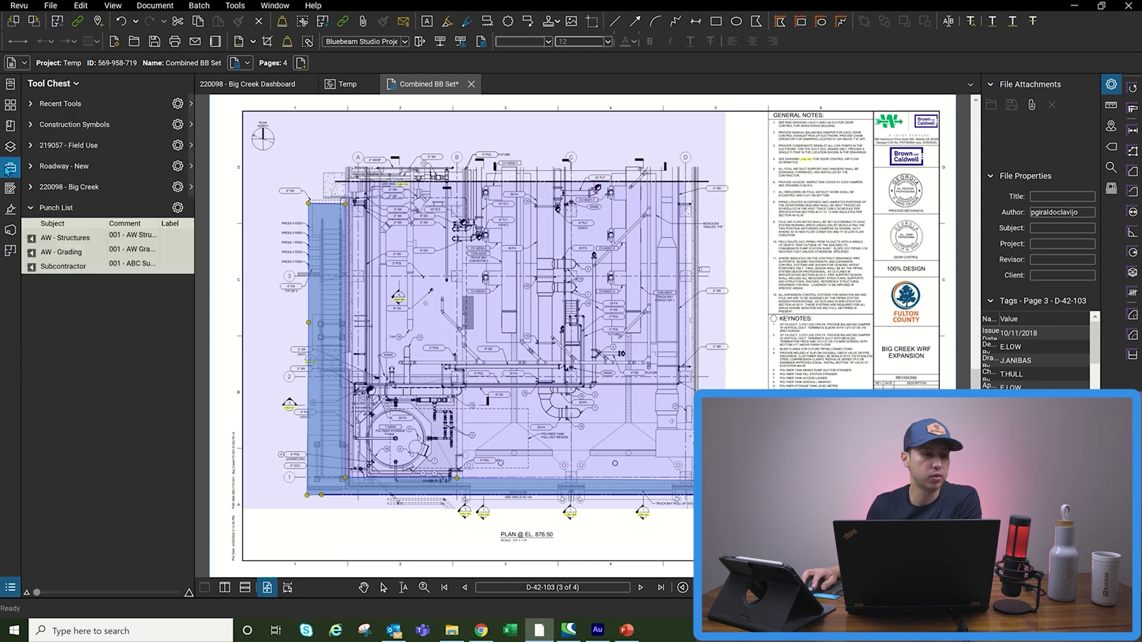
Define the AW - Structures tool's sequence with suffix ' - AW Structures' and enable sequencing.
{"action": "right_click", "coordinate": [69, 239]}
{"action": "mouse_move", "coordinate": [141, 288]}
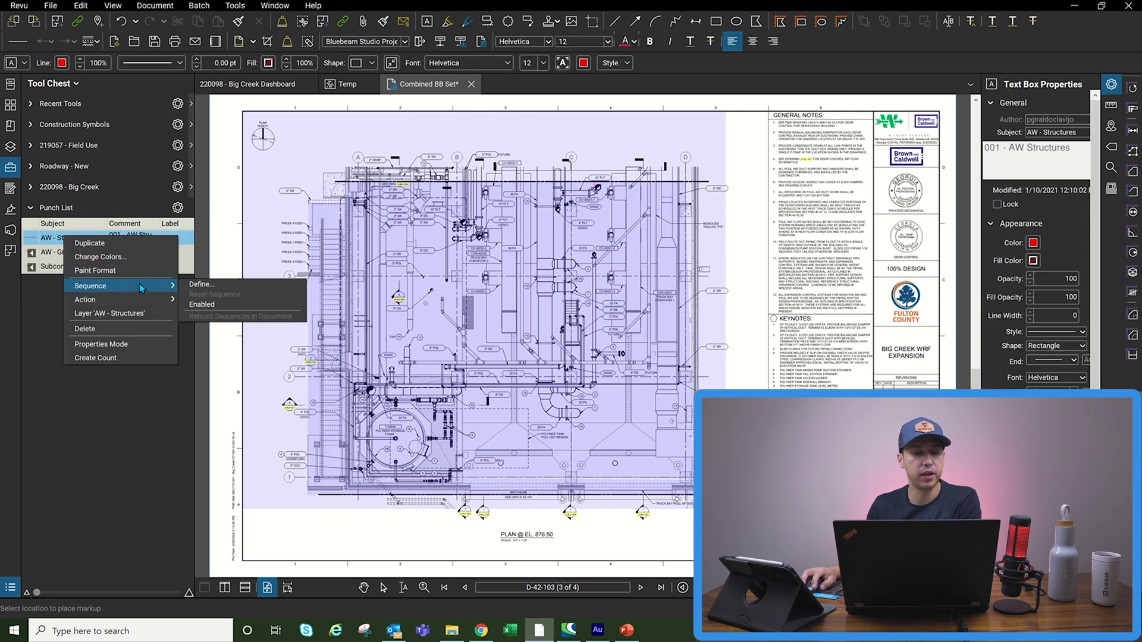
{"action": "left_click", "coordinate": [202, 285]}
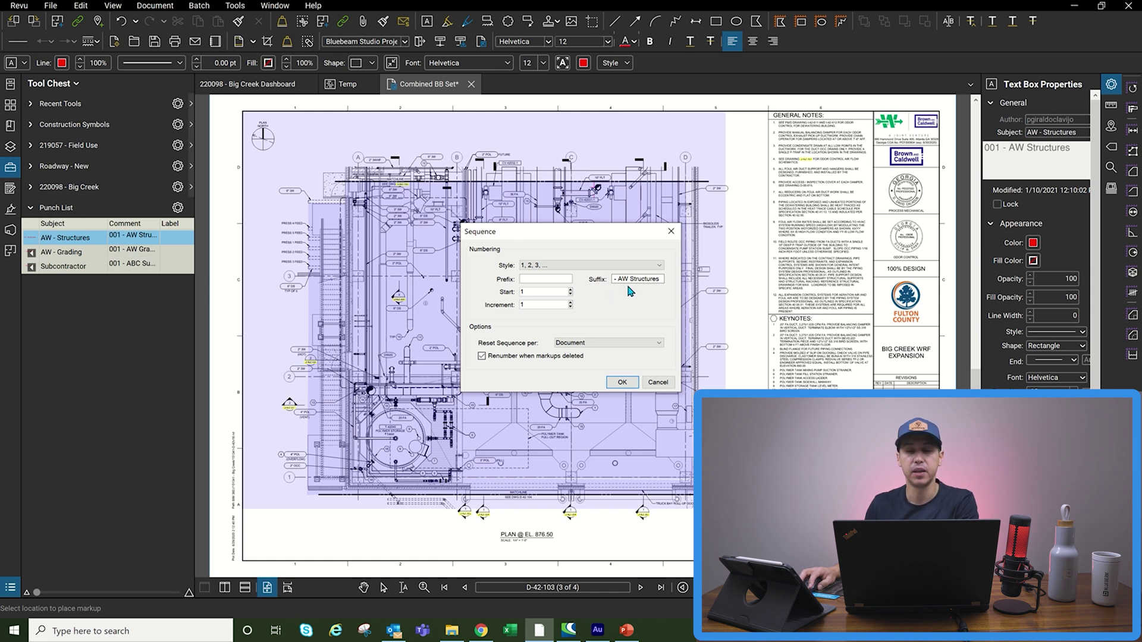
{"action": "left_click", "coordinate": [622, 382]}
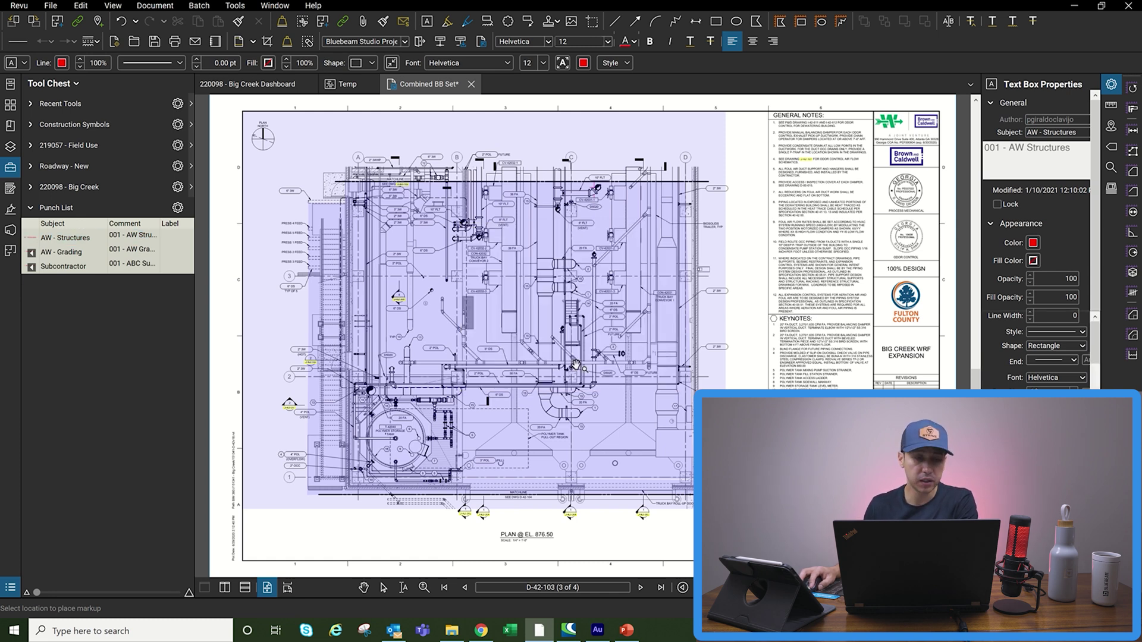
{"action": "left_click", "coordinate": [75, 239]}
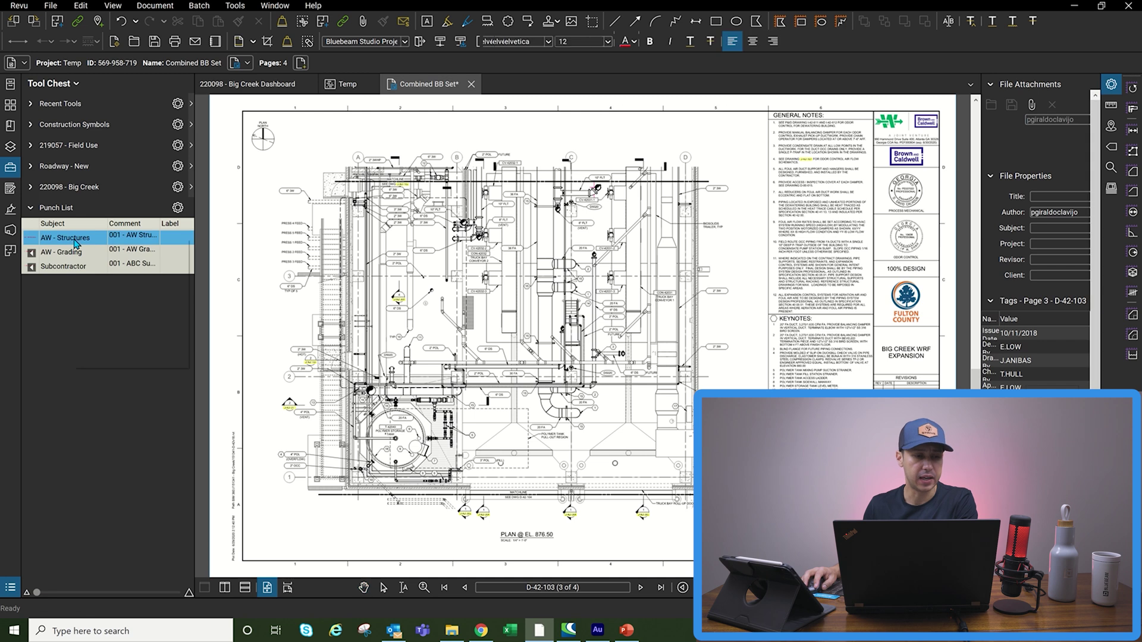
{"action": "right_click", "coordinate": [76, 243]}
{"action": "mouse_move", "coordinate": [149, 290]}
{"action": "left_click", "coordinate": [220, 310]}
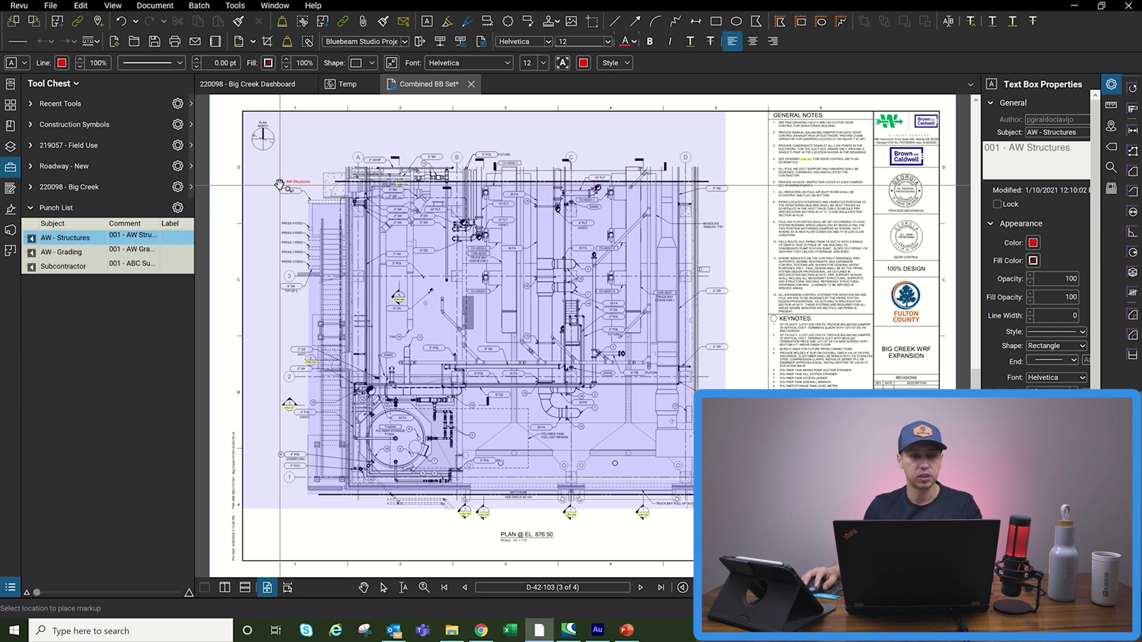
{"action": "key", "text": "Escape"}
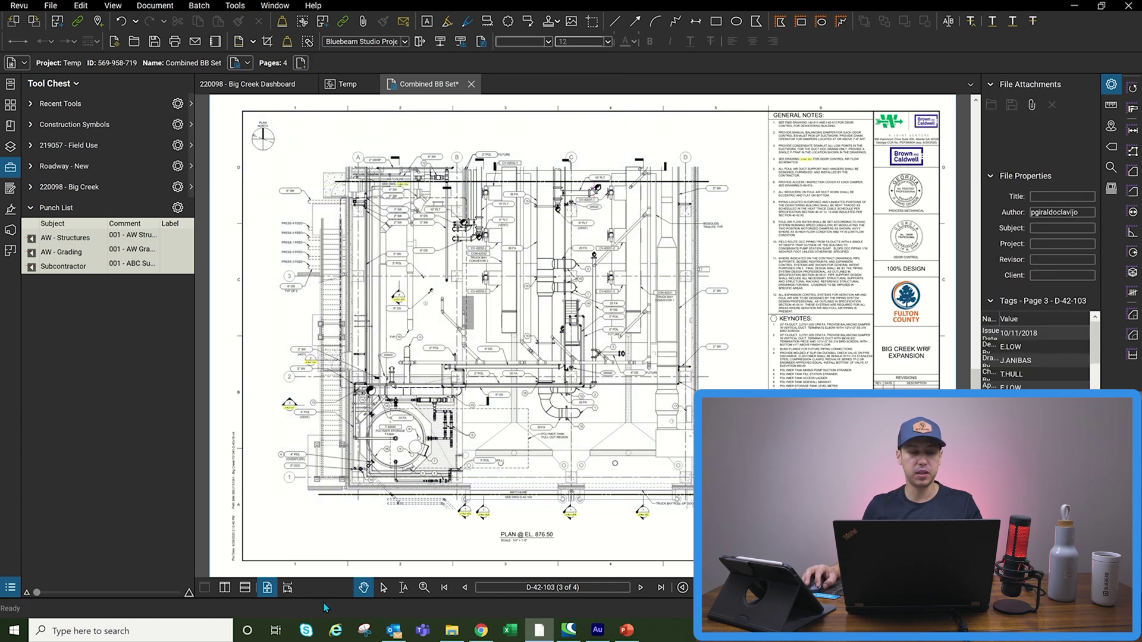
Open the Markups List with Alt+L and review the Responsibility, Priority and Discipline custom columns.
{"action": "key", "text": "alt+l"}
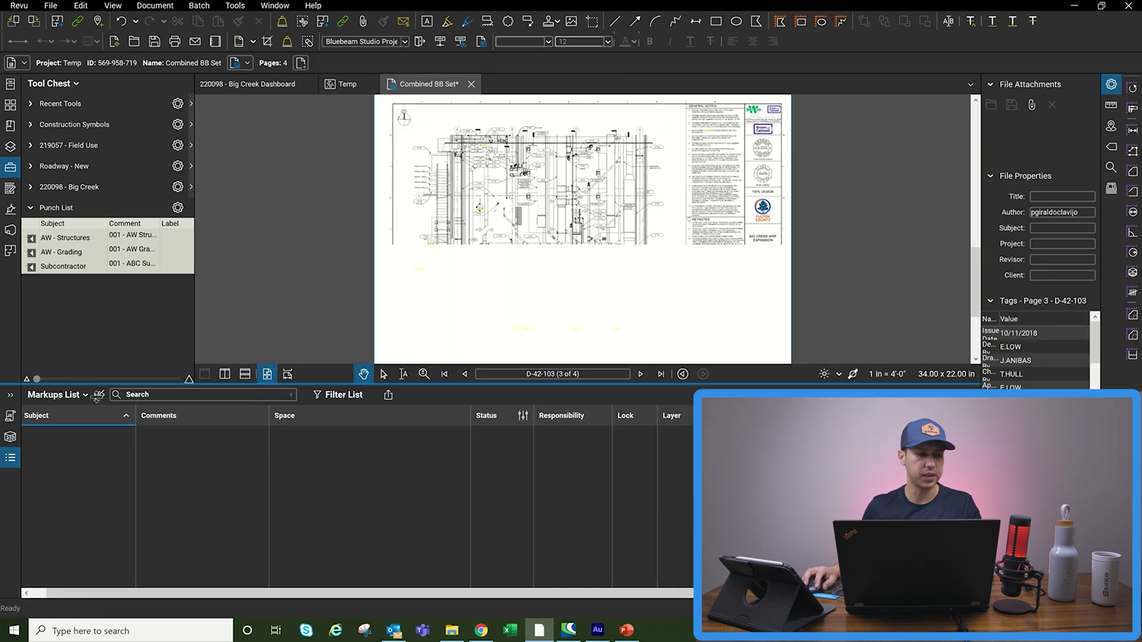
{"action": "left_click", "coordinate": [85, 396]}
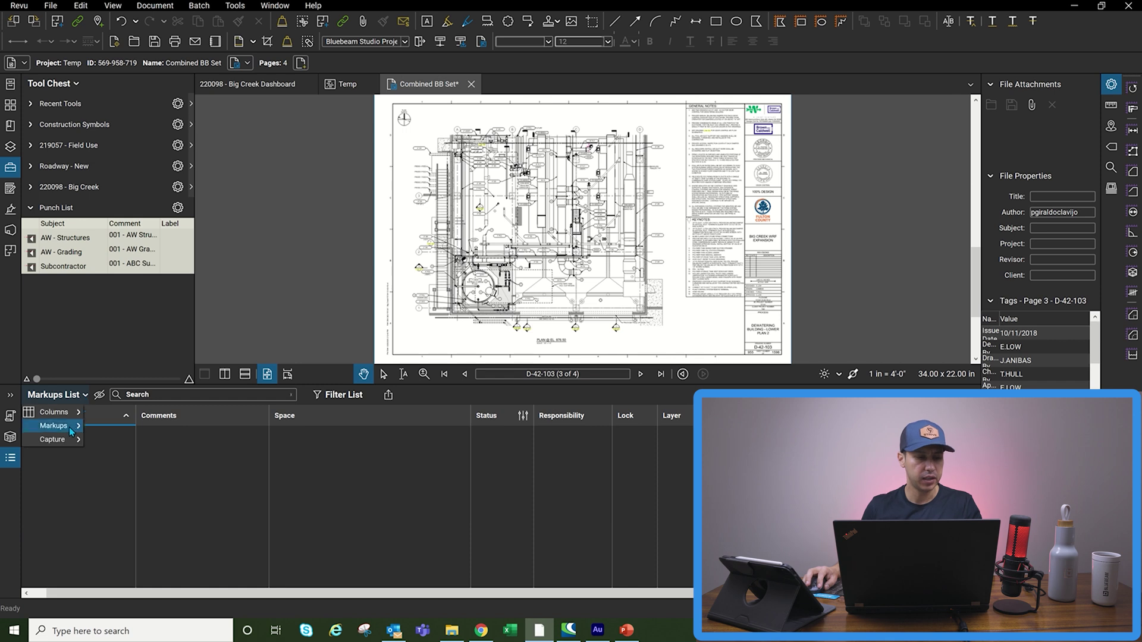
{"action": "mouse_move", "coordinate": [56, 412]}
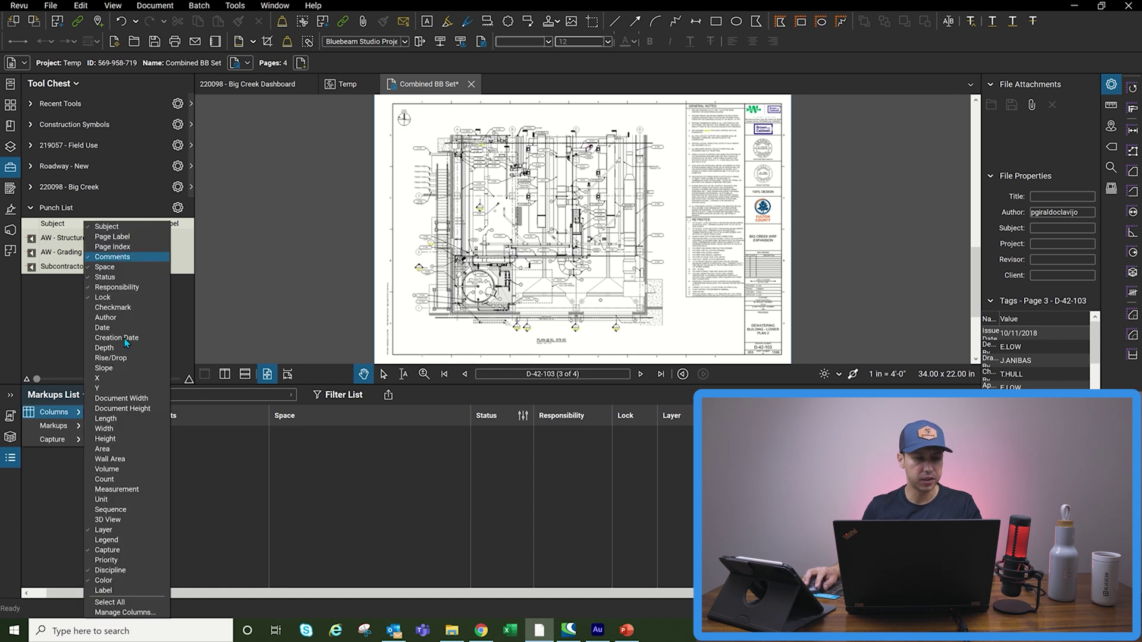
{"action": "left_click", "coordinate": [138, 612]}
{"action": "left_click", "coordinate": [519, 213]}
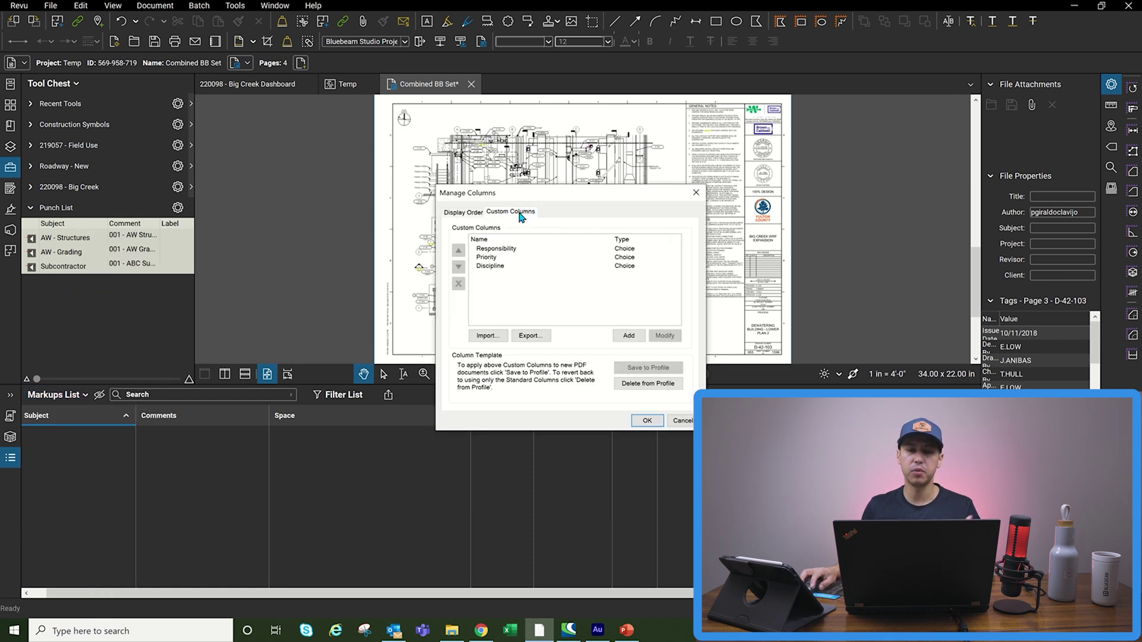
{"action": "left_click", "coordinate": [648, 421]}
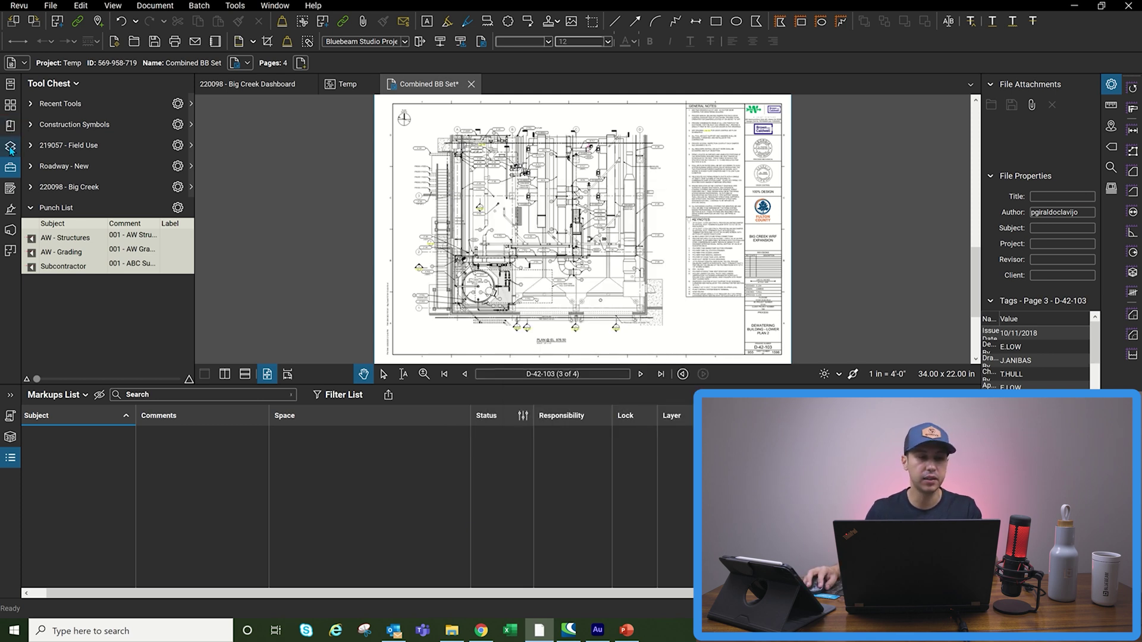
{"action": "left_click", "coordinate": [11, 149]}
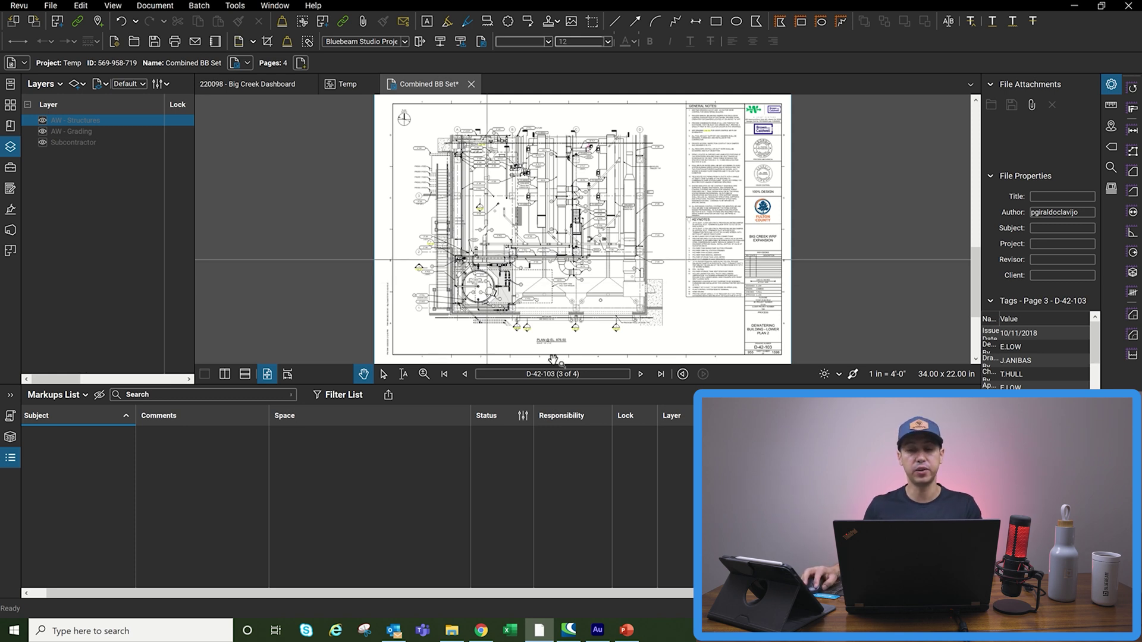
Export the Punch List tool set to the Desktop as Punch List.btx.
{"action": "left_click", "coordinate": [10, 457]}
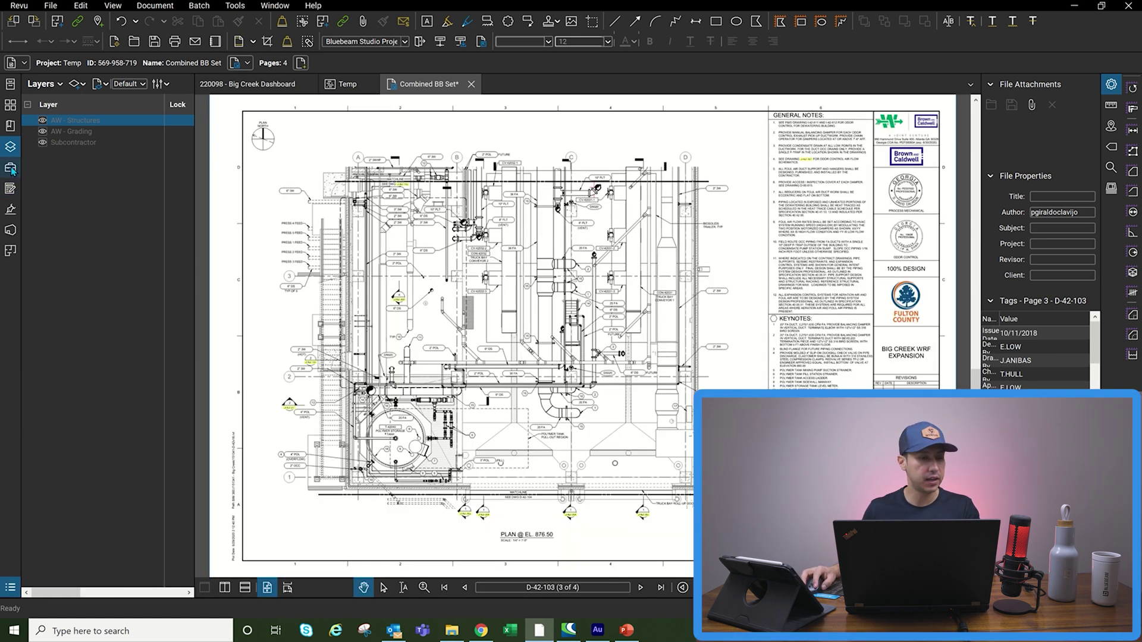
{"action": "left_click", "coordinate": [11, 169]}
{"action": "left_click", "coordinate": [177, 207]}
{"action": "left_click", "coordinate": [197, 284]}
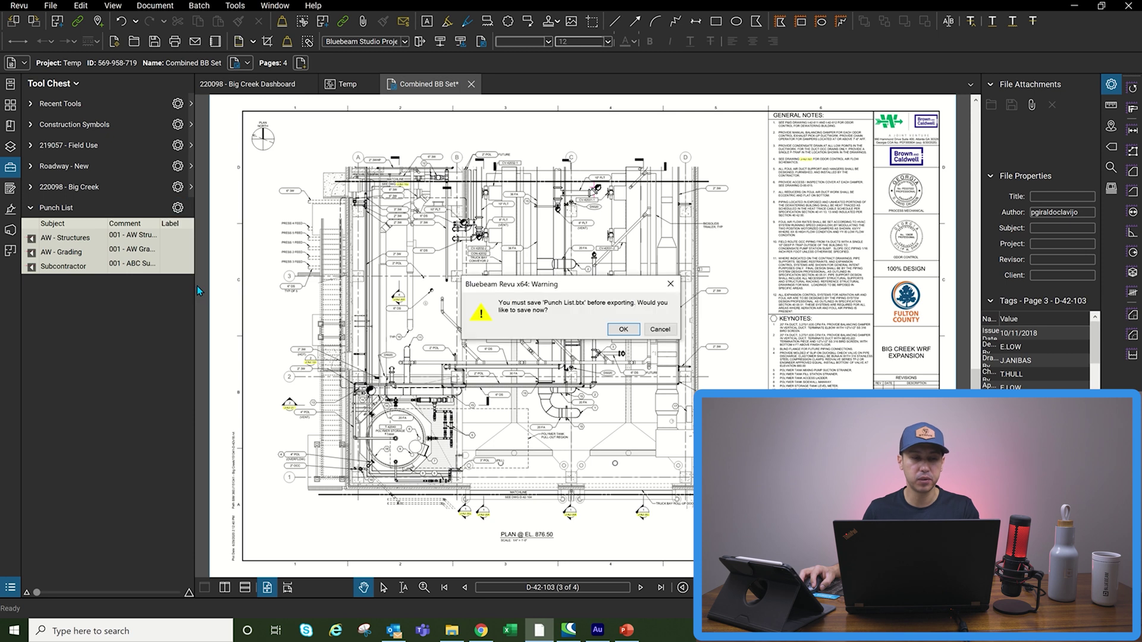
{"action": "left_click", "coordinate": [625, 330]}
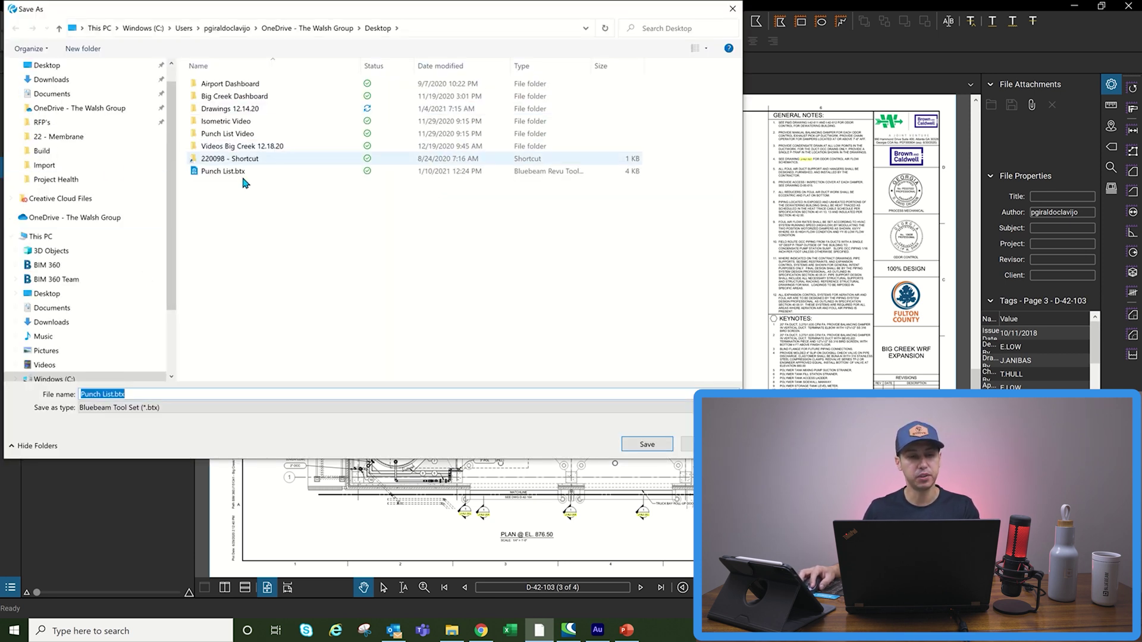
{"action": "key", "text": "Escape"}
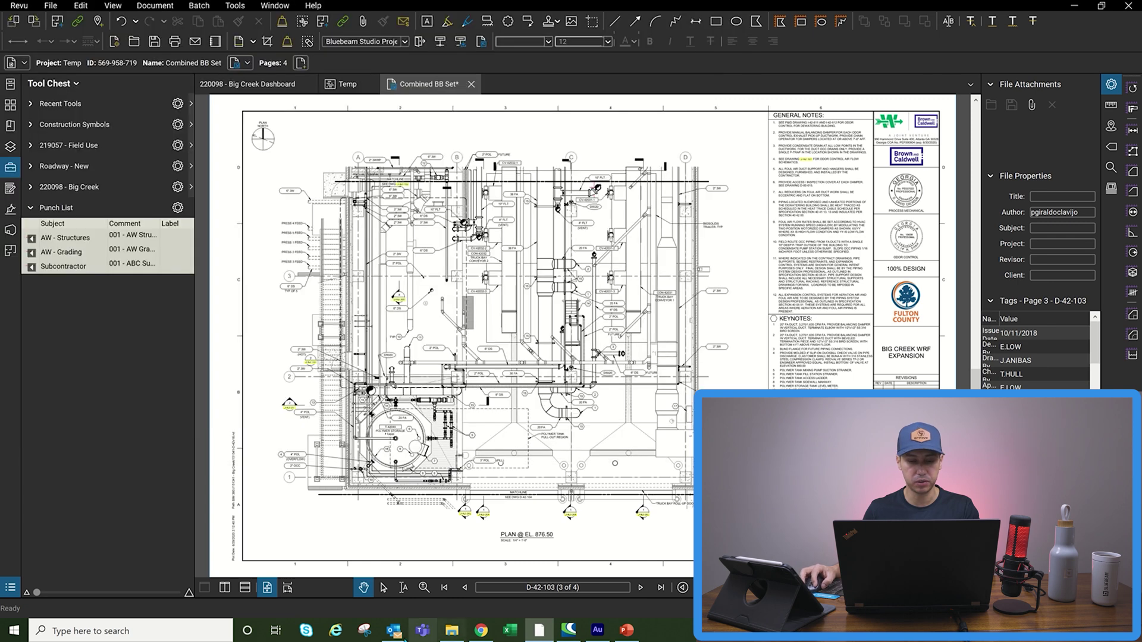
Start a new Outlook email to the suggested recipient and attach Punch List.btx from the Desktop.
{"action": "left_click", "coordinate": [393, 631]}
{"action": "left_click", "coordinate": [18, 57]}
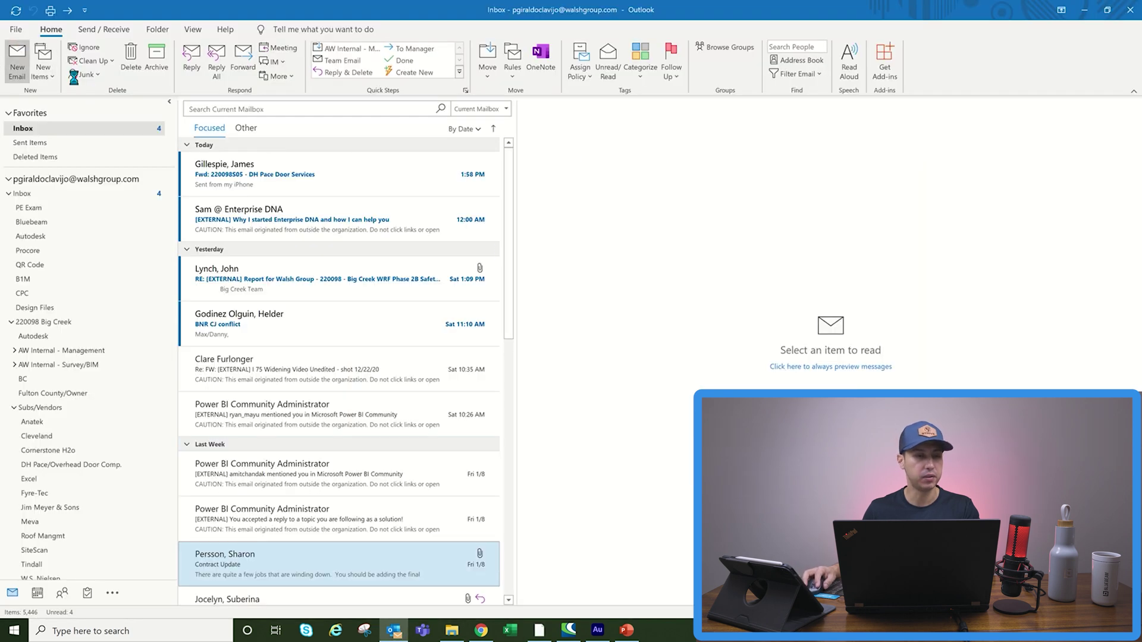
{"action": "type", "text": "pabl"}
{"action": "key", "text": "Return"}
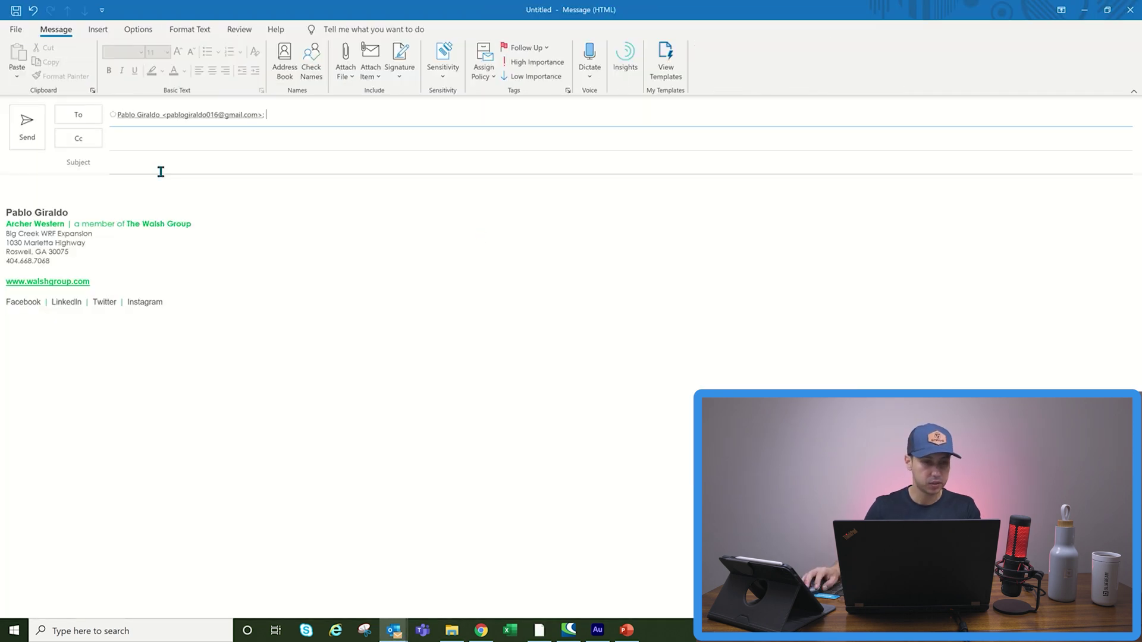
{"action": "left_click", "coordinate": [46, 183]}
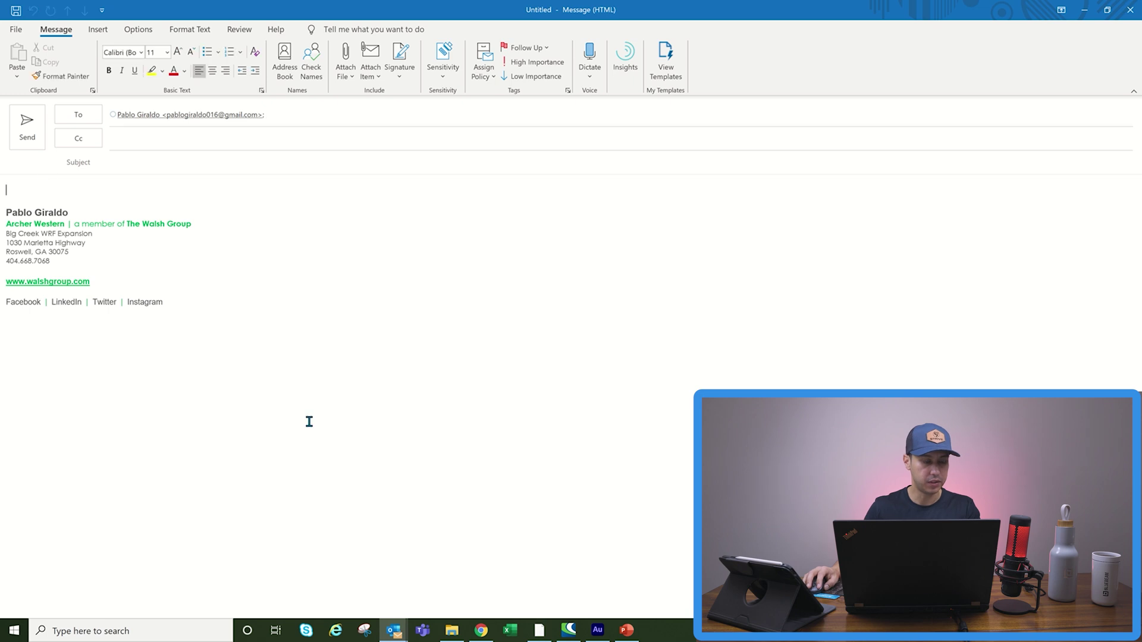
{"action": "left_click", "coordinate": [452, 630]}
{"action": "left_click_drag", "start_coordinate": [446, 257], "coordinate": [30, 136]}
Send the email with the punch list file and return to Bluebeam Revu.
{"action": "left_click", "coordinate": [28, 135]}
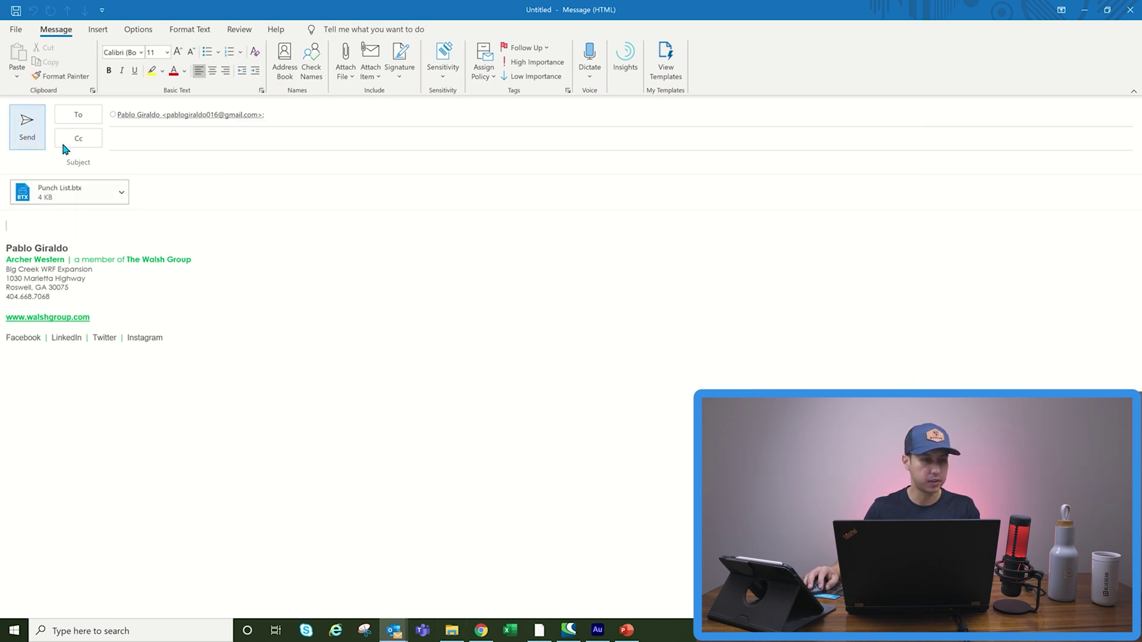
{"action": "left_click", "coordinate": [901, 56]}
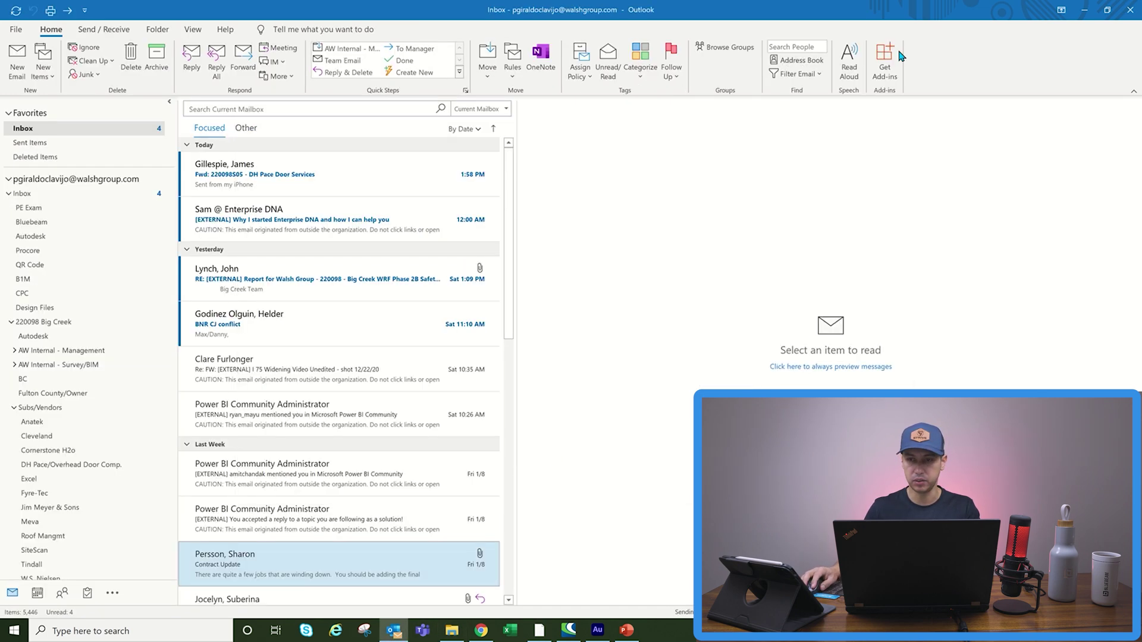
{"action": "left_click", "coordinate": [1084, 9]}
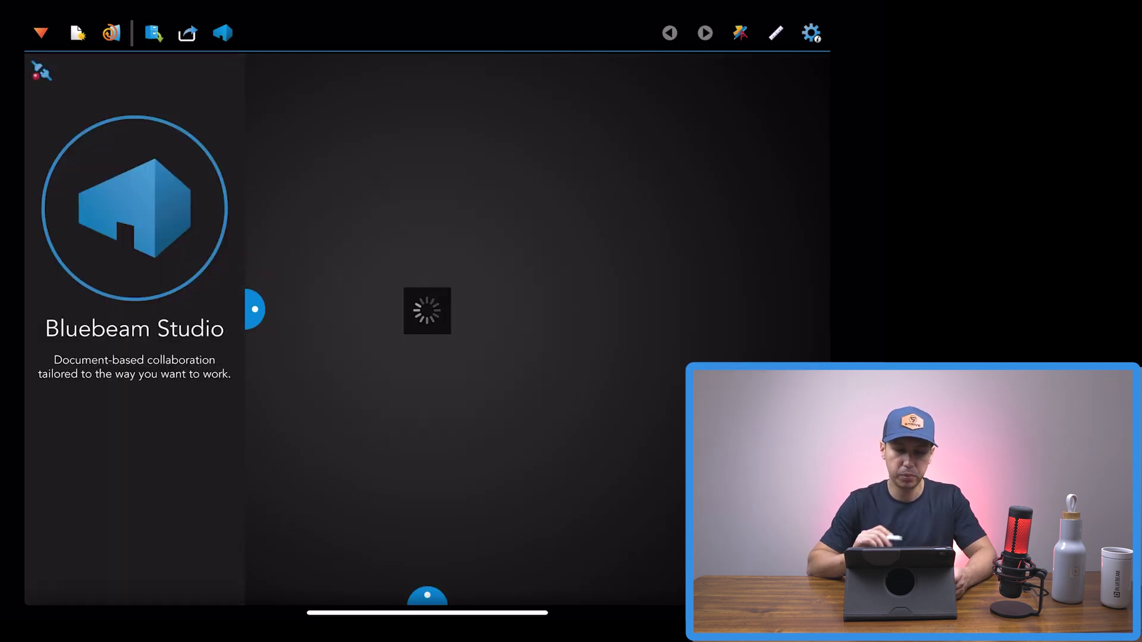
Open Combined BB Set from the Temp Studio project, then go to the iPad home screen.
{"action": "left_click", "coordinate": [85, 106]}
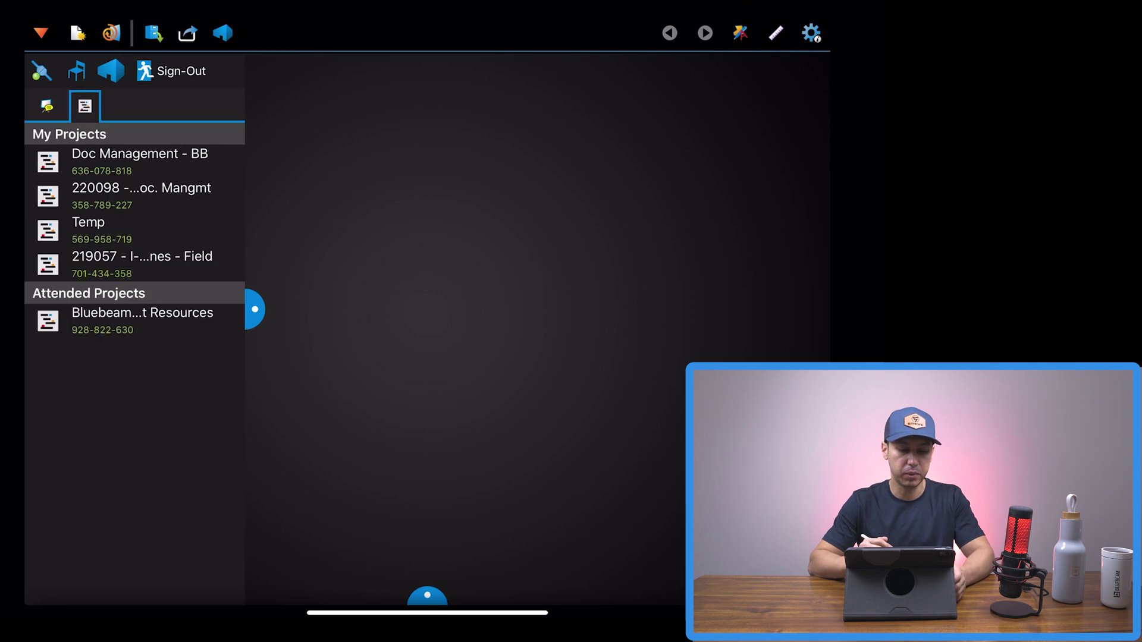
{"action": "left_click", "coordinate": [88, 229]}
{"action": "left_click_drag", "start_coordinate": [427, 613], "coordinate": [427, 416]}
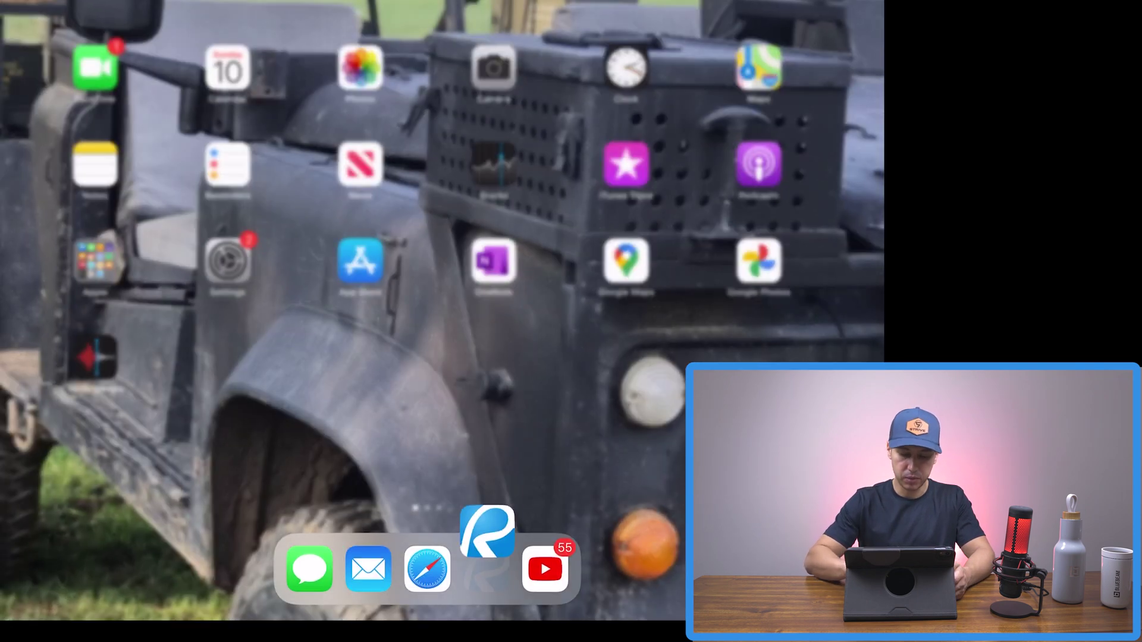
Open the Punch List.btx attachment in Mail and find Copy to Bluebeam in its share options.
{"action": "left_click", "coordinate": [368, 569]}
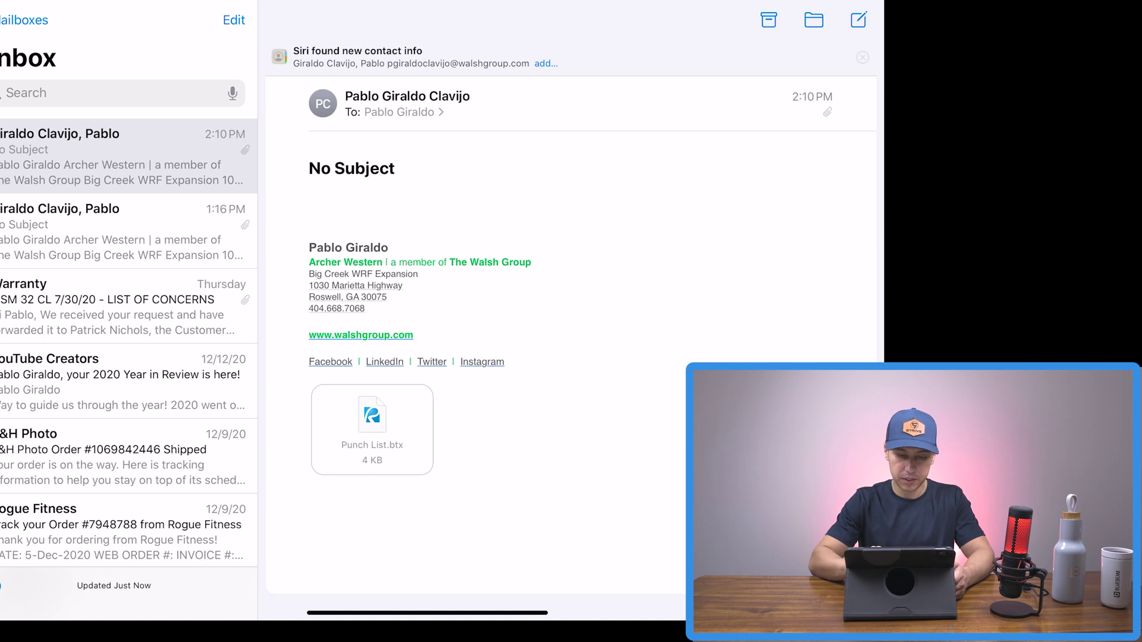
{"action": "left_click", "coordinate": [372, 428]}
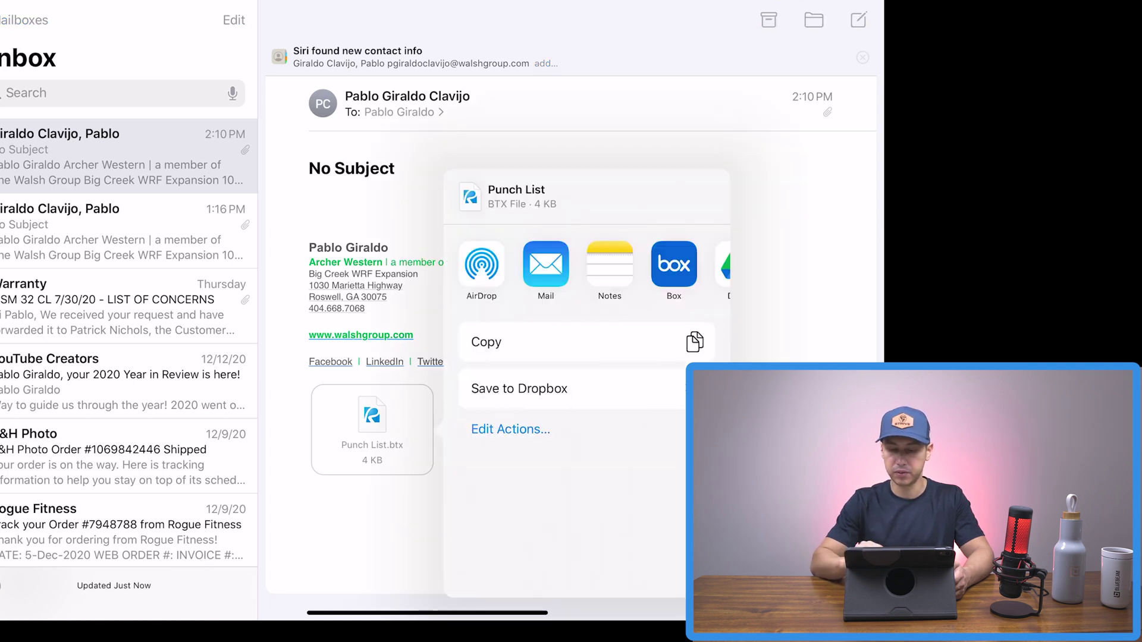
{"action": "scroll", "coordinate": [586, 265], "scroll_direction": "right", "scroll_amount": 10}
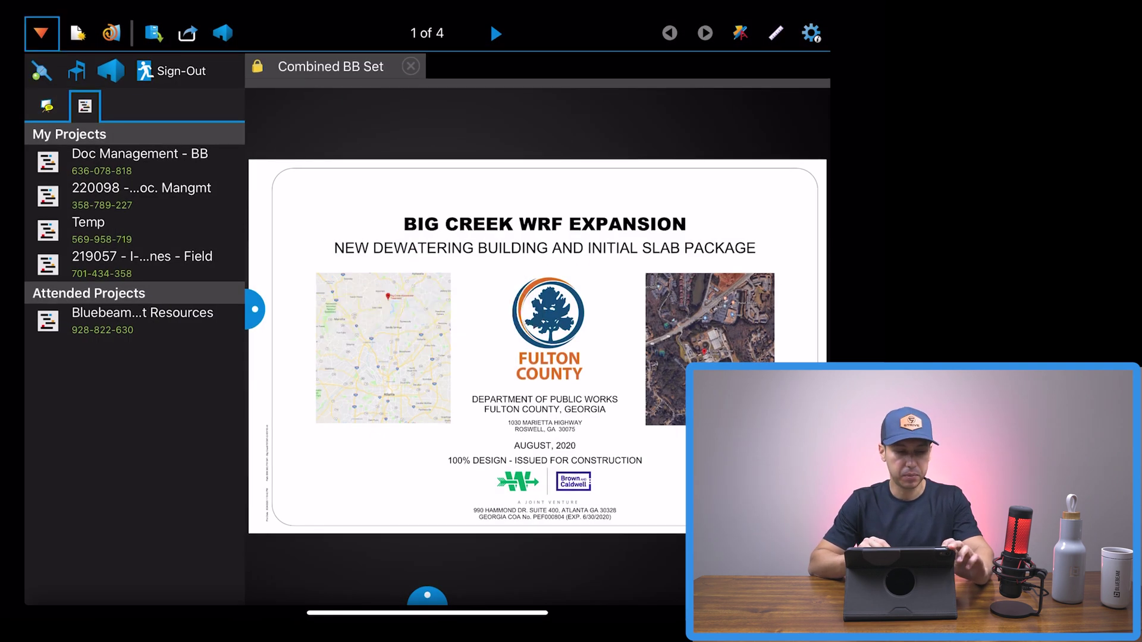
Show the last Punch List's tools as a list and switch off Wi‑Fi.
{"action": "left_click", "coordinate": [37, 182]}
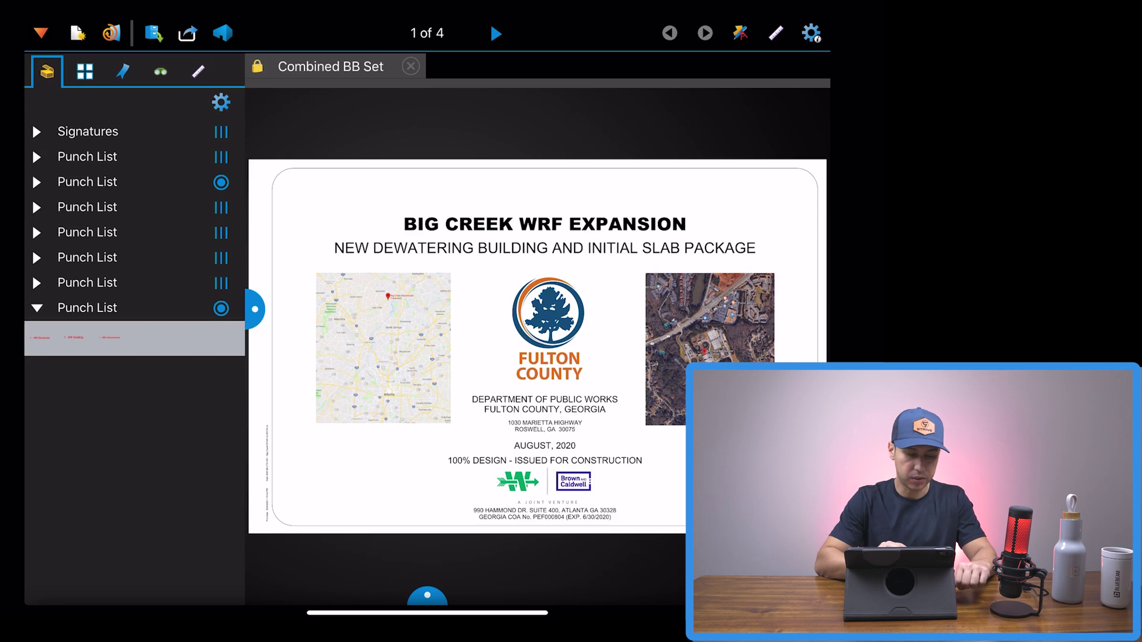
{"action": "left_click", "coordinate": [221, 308]}
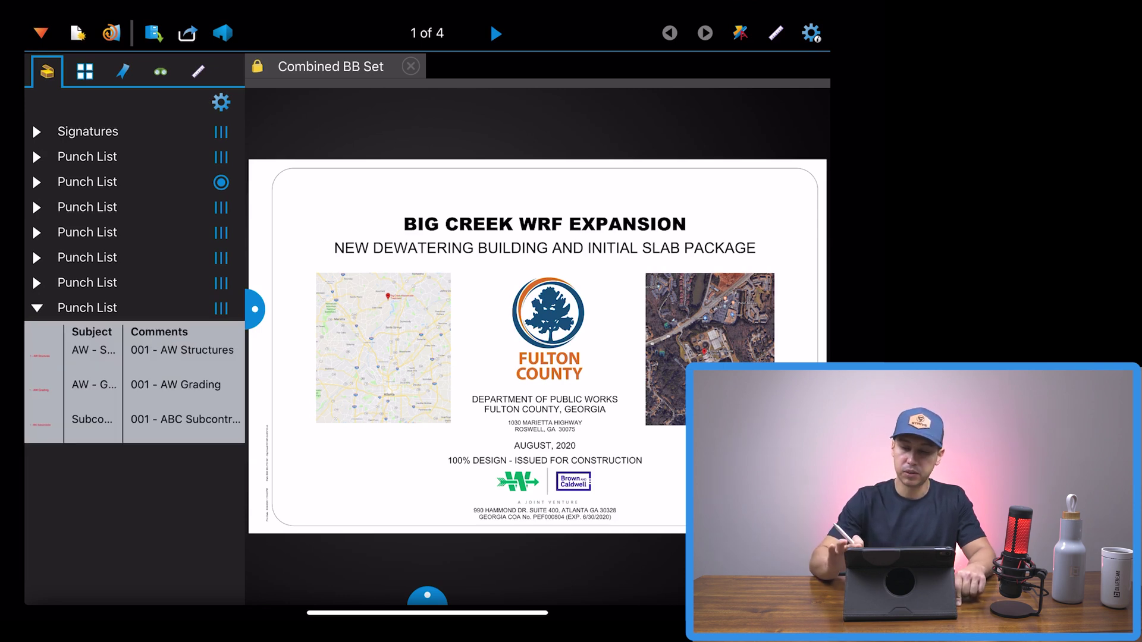
{"action": "left_click_drag", "start_coordinate": [874, 3], "coordinate": [833, 178]}
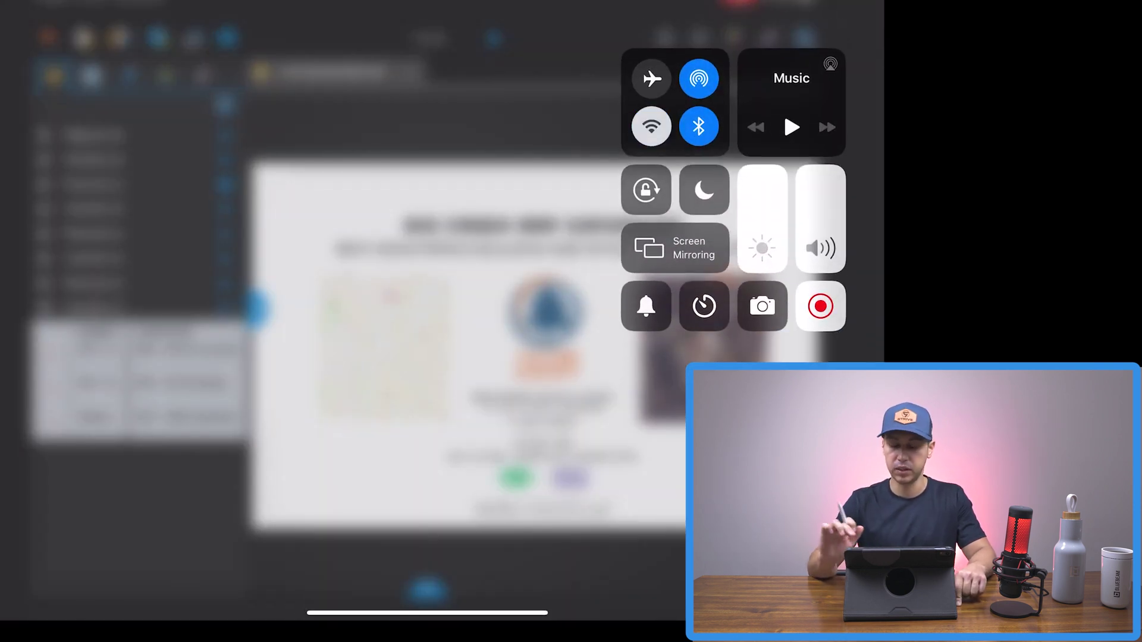
{"action": "left_click", "coordinate": [651, 126]}
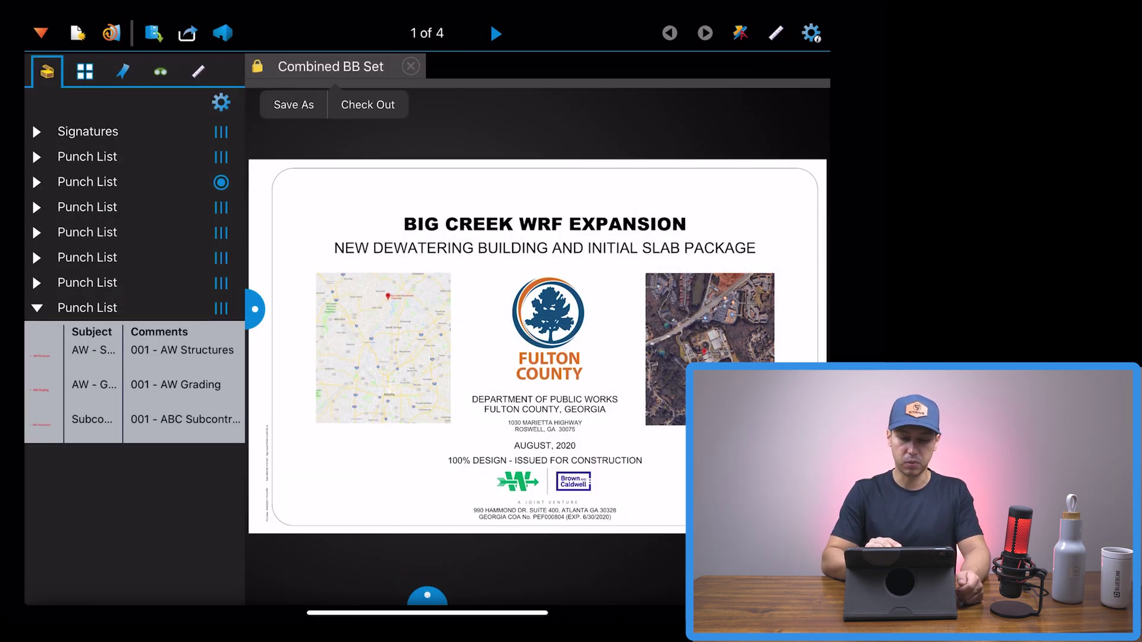
Check out the Combined BB Set for offline editing and go to page 2 of 4.
{"action": "left_click", "coordinate": [367, 104]}
{"action": "left_click", "coordinate": [426, 359]}
{"action": "left_click", "coordinate": [496, 33]}
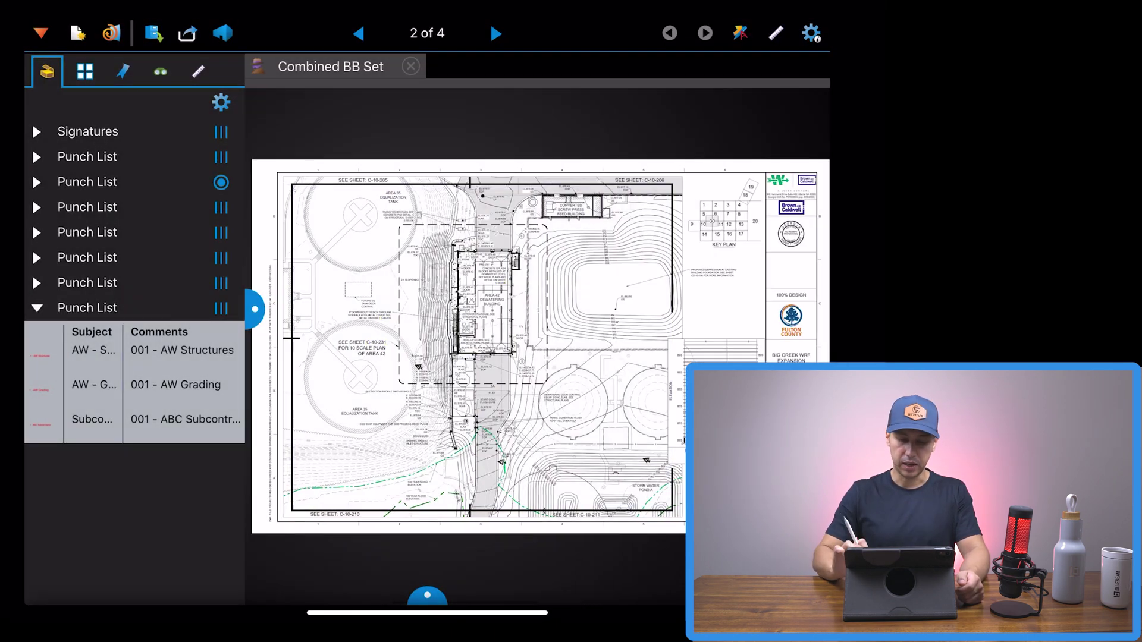
{"action": "scroll", "coordinate": [669, 258], "scroll_direction": "up", "scroll_amount": 5}
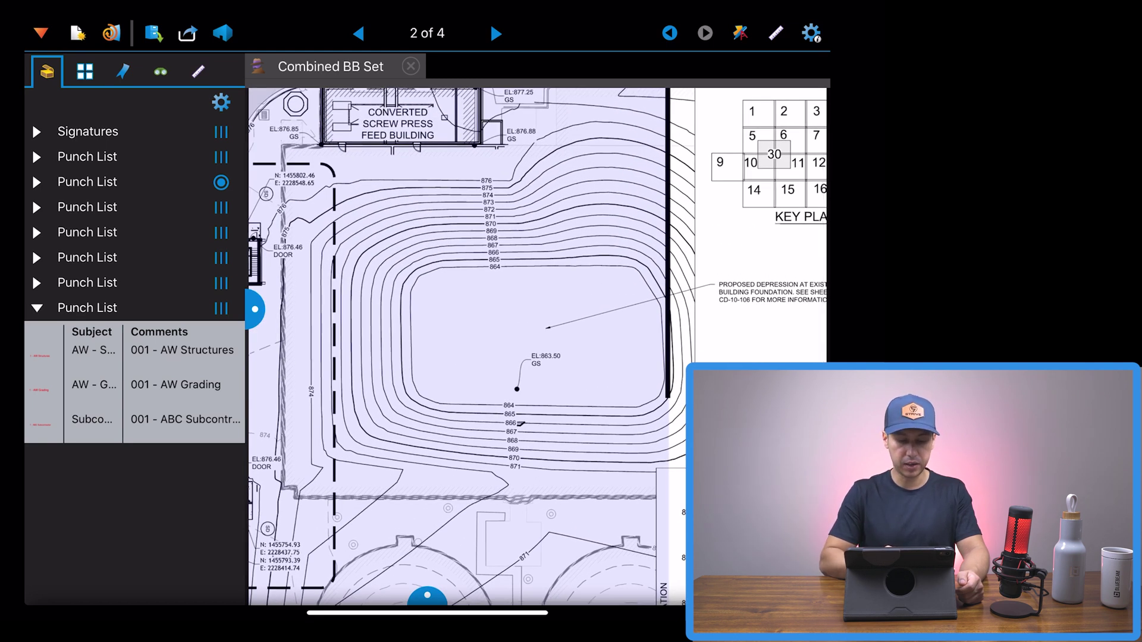
{"action": "left_click", "coordinate": [134, 390]}
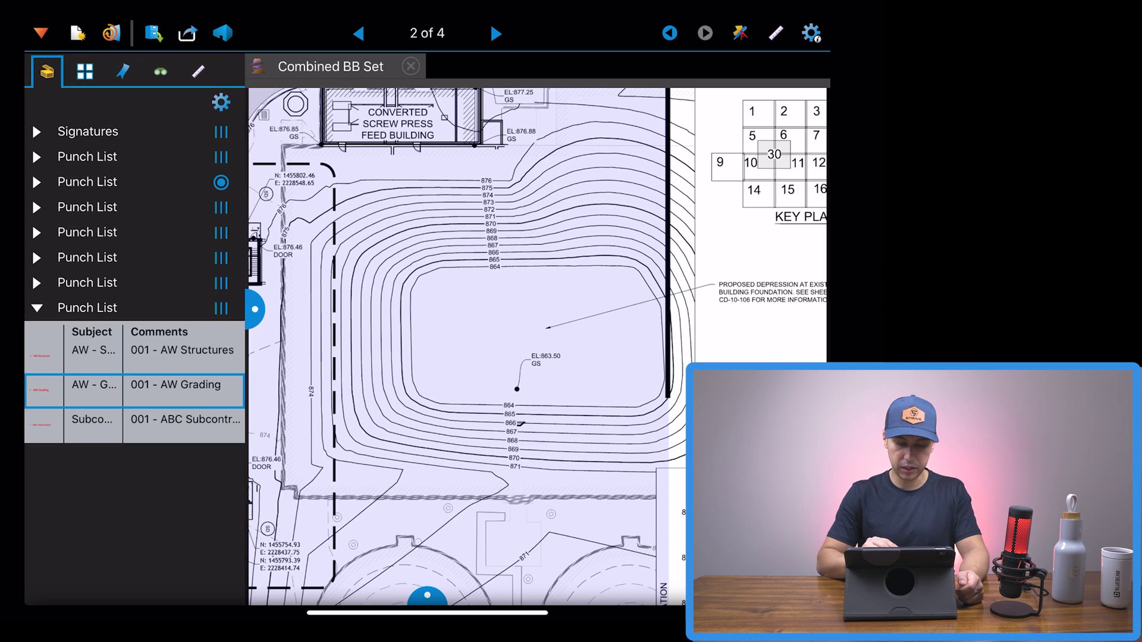
Place AW - Grading markups on page 2 with 'cleanup area' and 're-grade this area' comments.
{"action": "left_click", "coordinate": [359, 268]}
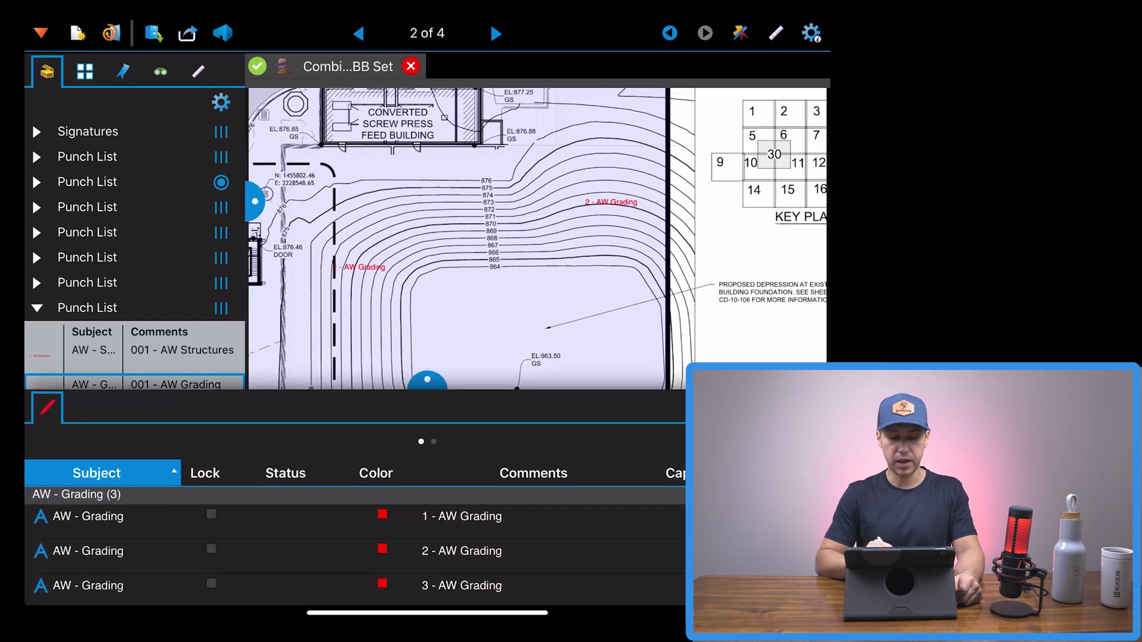
{"action": "left_click", "coordinate": [360, 267]}
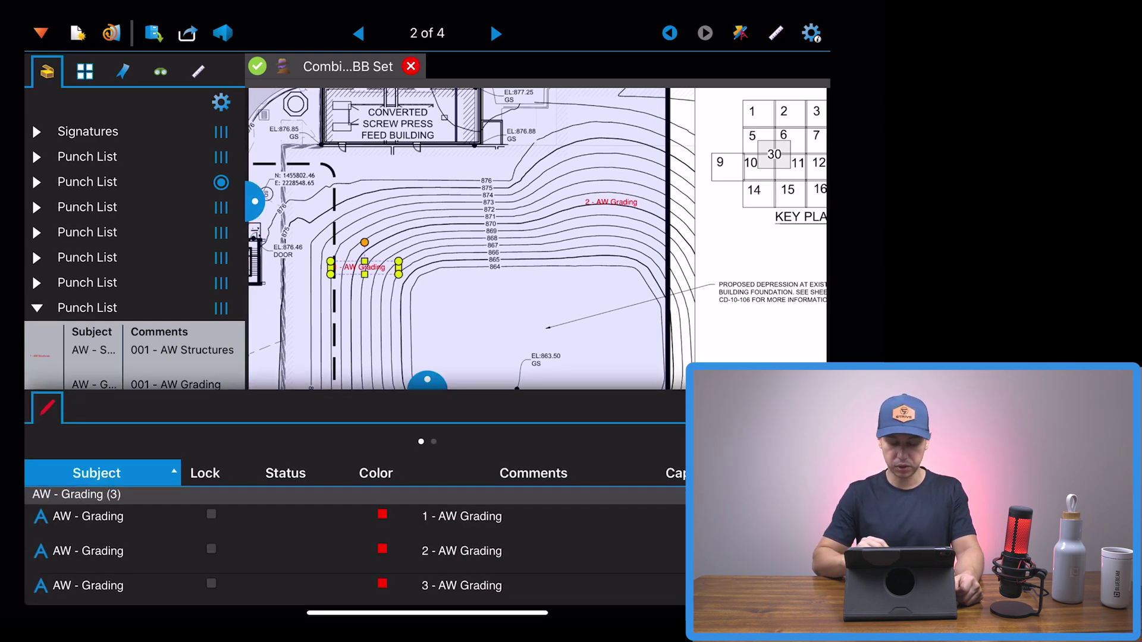
{"action": "left_click", "coordinate": [360, 267]}
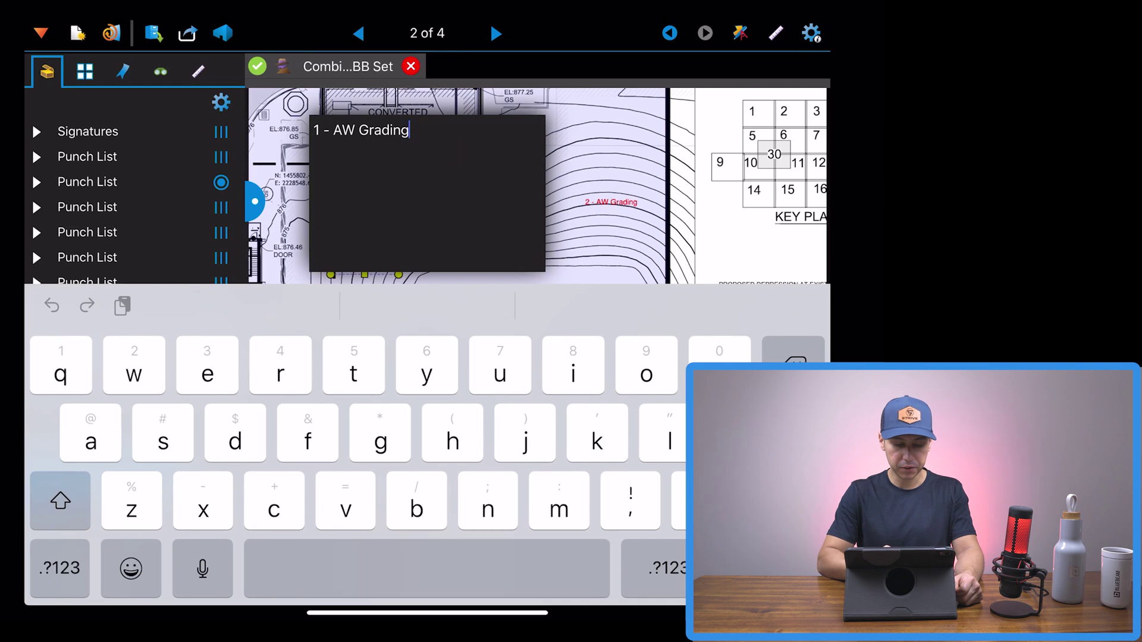
{"action": "left_click", "coordinate": [202, 572]}
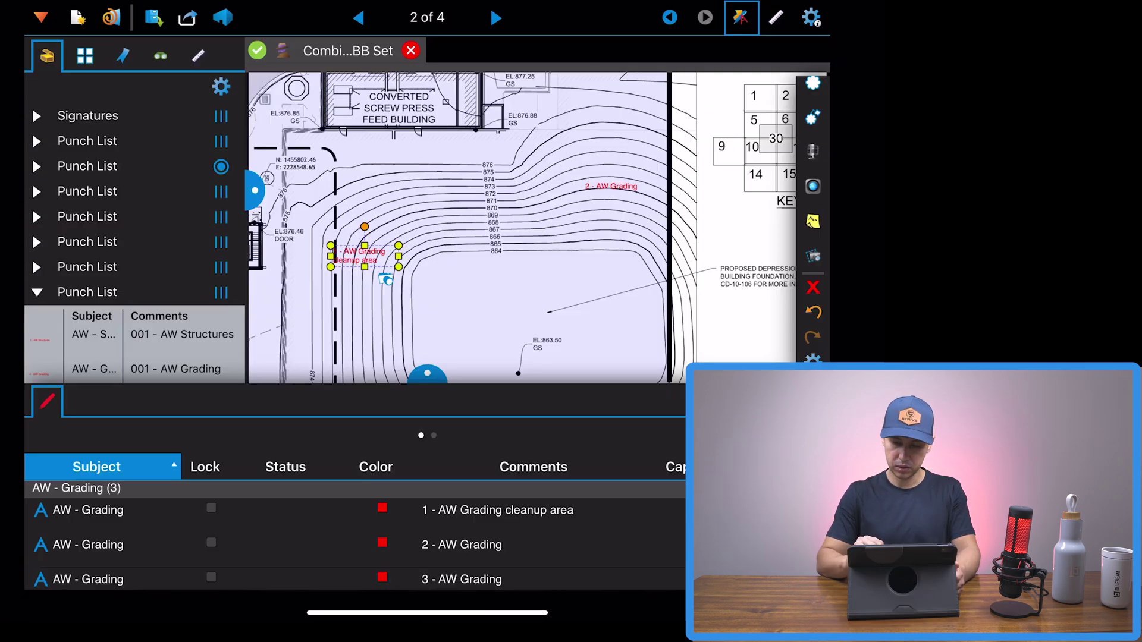
{"action": "left_click", "coordinate": [617, 186]}
{"action": "left_click", "coordinate": [617, 187]}
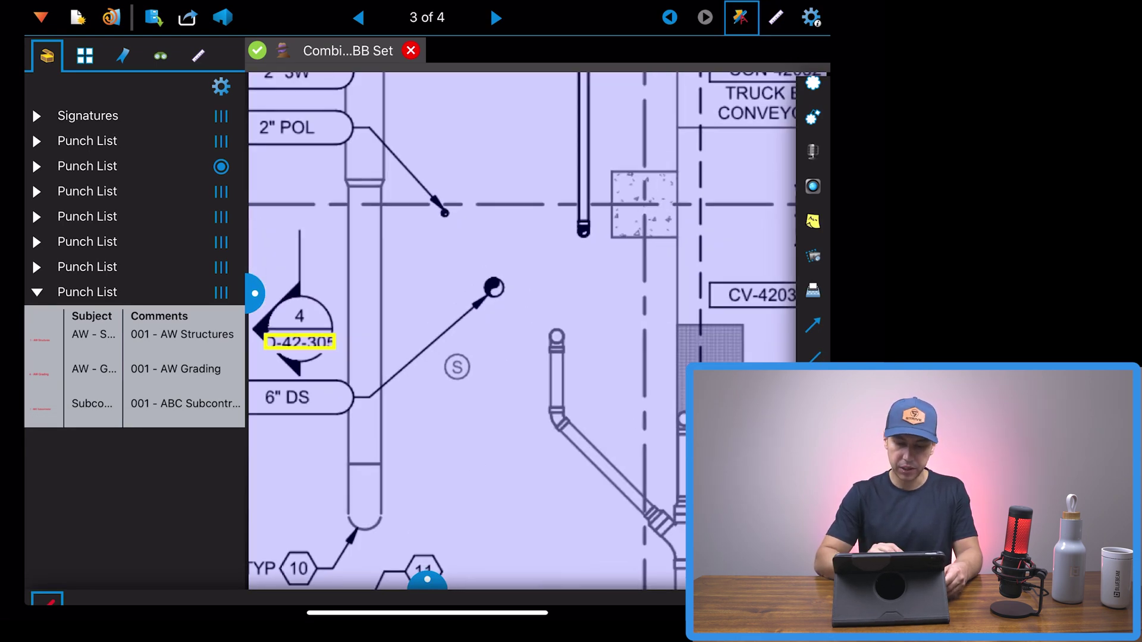
Place AW - Structures and Subcontractor punch markups on page 3, sheet D-42-103.
{"action": "left_click", "coordinate": [183, 340]}
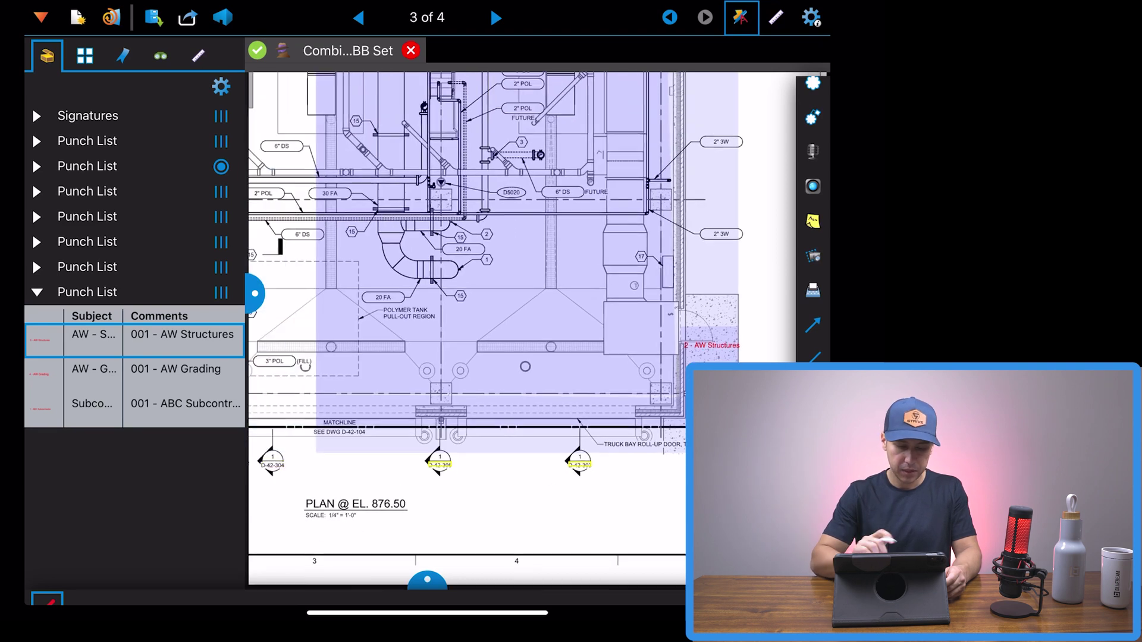
{"action": "left_click", "coordinate": [134, 405]}
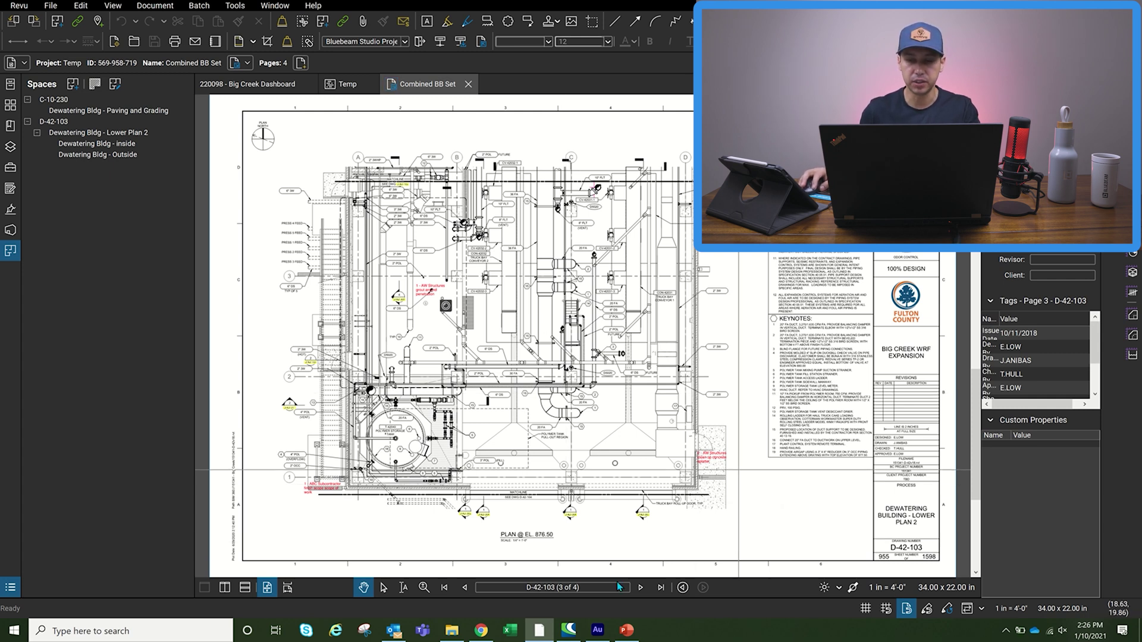
Expand the Markups List and set the grout-around-penetration AW - Structures markup to CLOSED.
{"action": "left_click", "coordinate": [705, 598]}
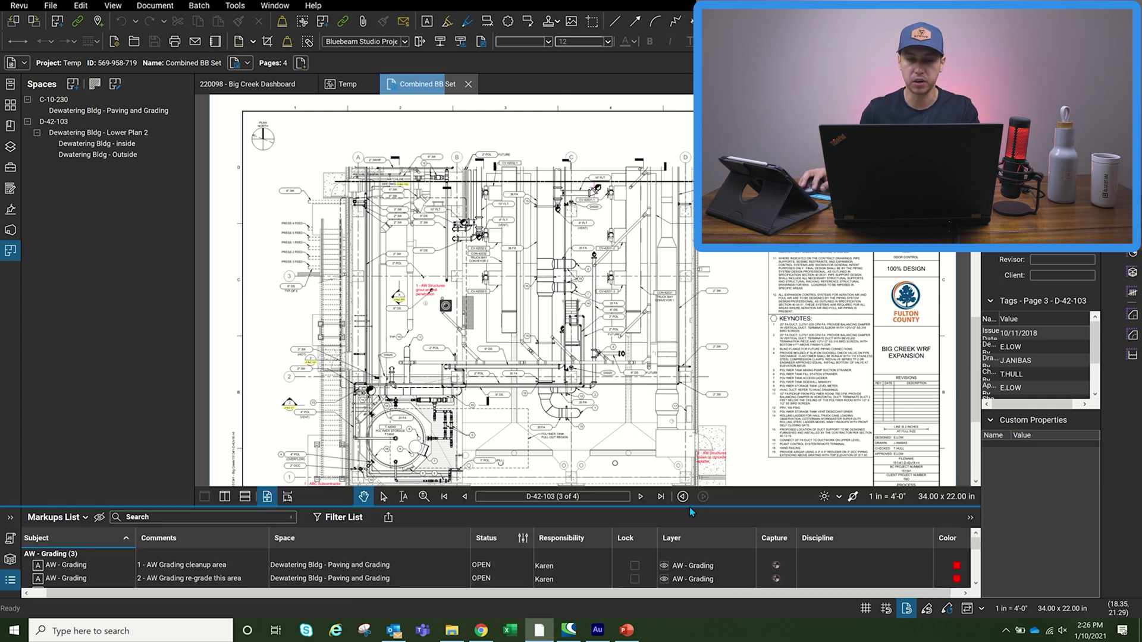
{"action": "left_click_drag", "start_coordinate": [474, 507], "coordinate": [474, 385]}
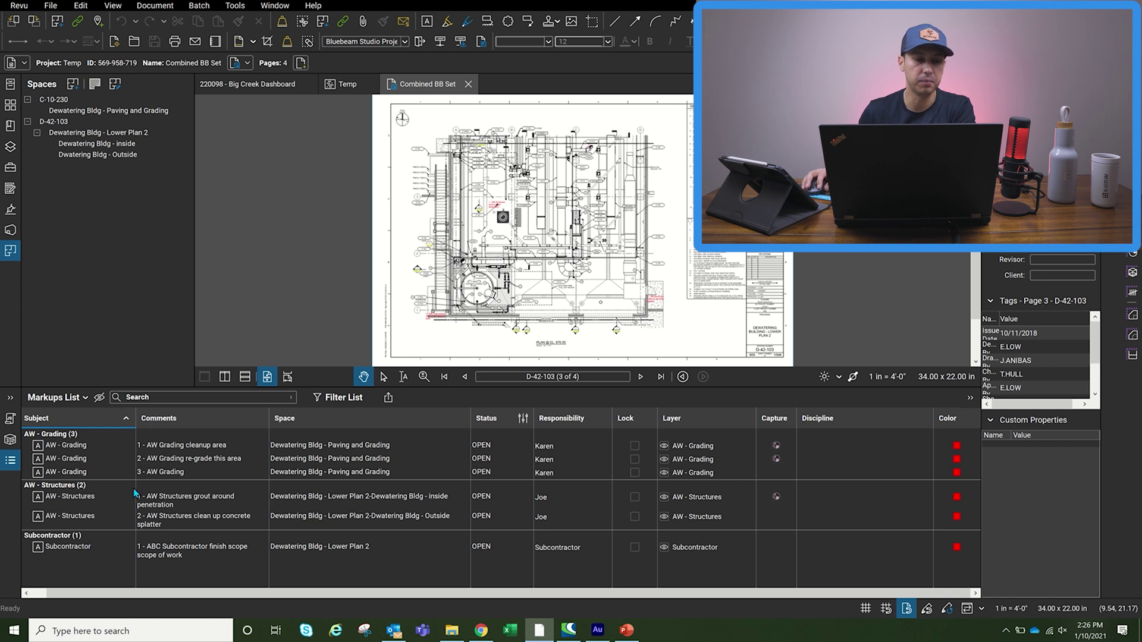
{"action": "right_click", "coordinate": [488, 498]}
{"action": "mouse_move", "coordinate": [610, 570]}
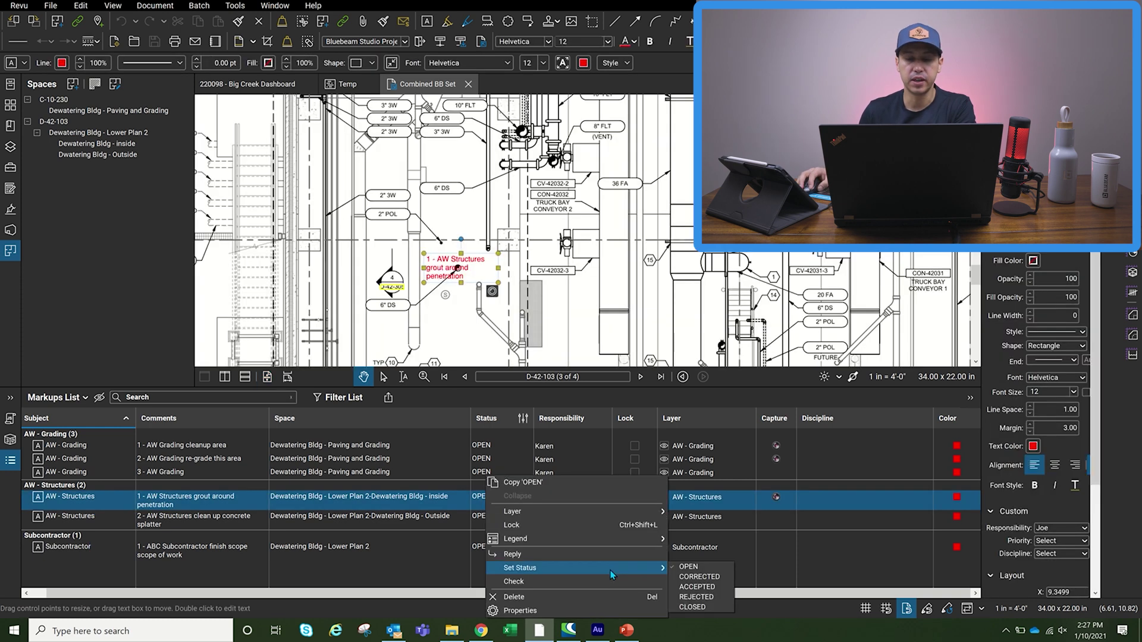
{"action": "left_click", "coordinate": [716, 605]}
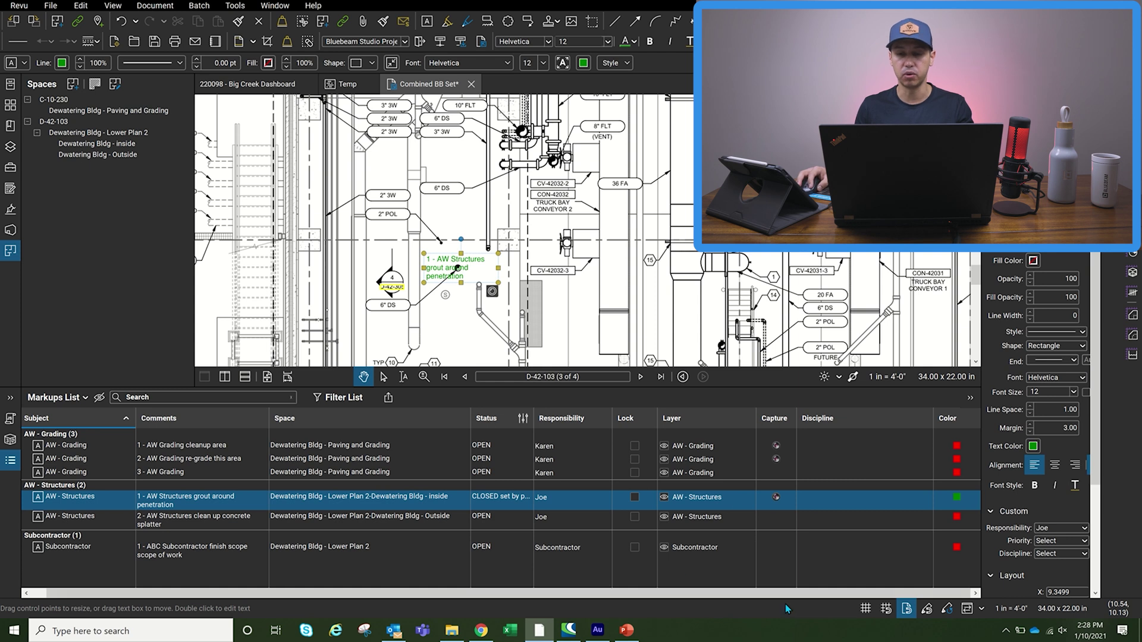
Export all photos of the AW Grading cleanup area markup to the Studio project.
{"action": "left_click", "coordinate": [775, 445]}
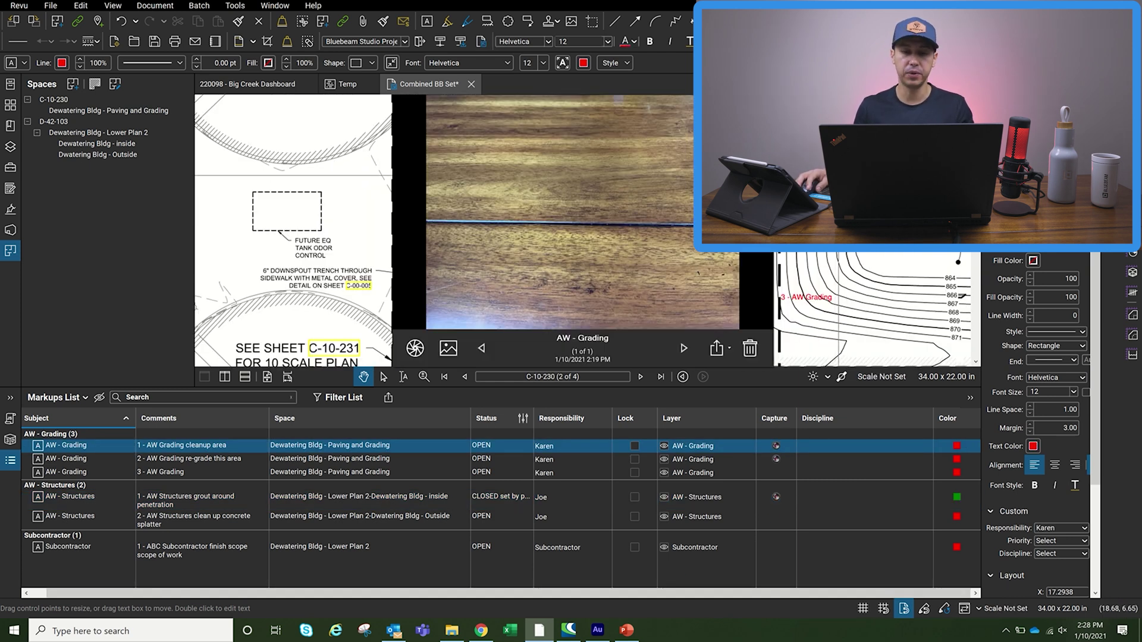
{"action": "left_click", "coordinate": [727, 349]}
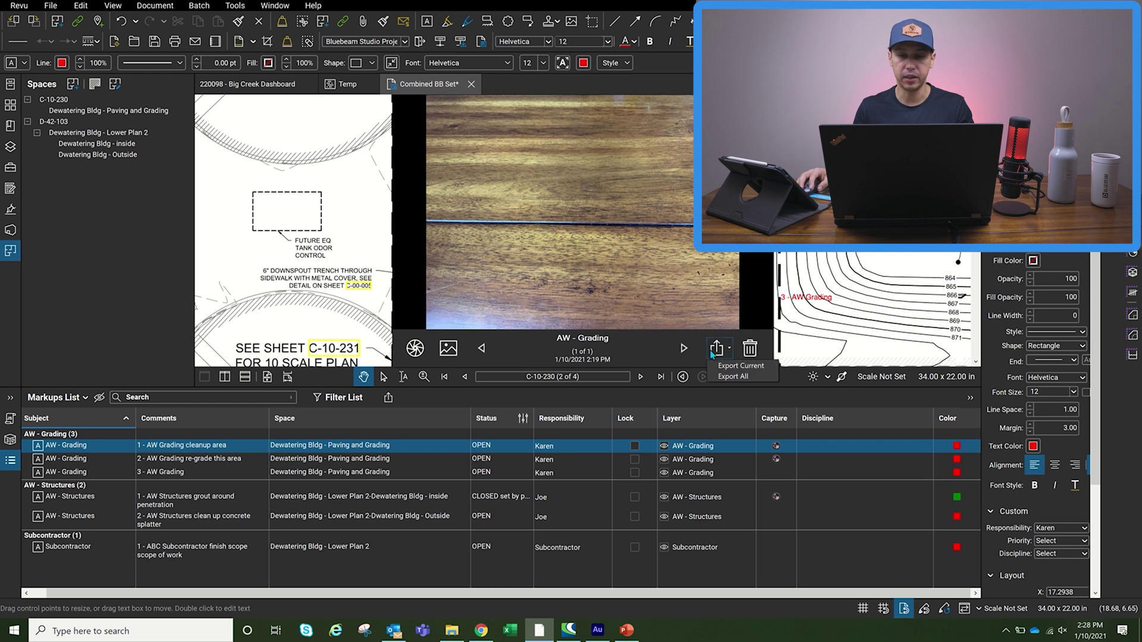
{"action": "left_click", "coordinate": [752, 376]}
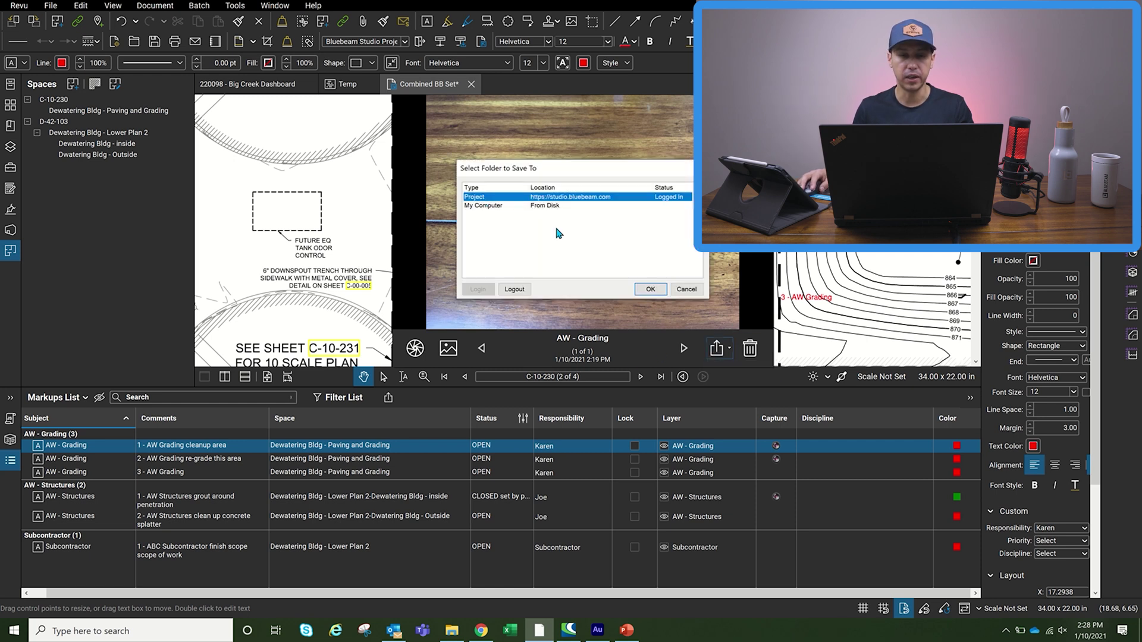
{"action": "left_click", "coordinate": [656, 290]}
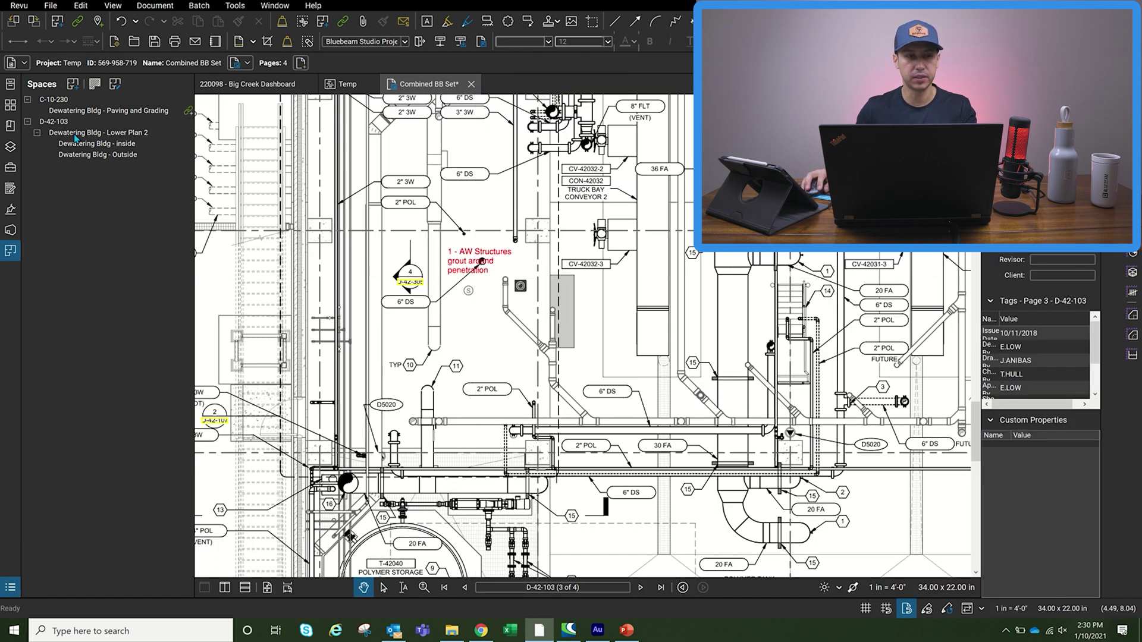
Outline space 001 around the grout note, snapshot it, and jump to the last page.
{"action": "left_click", "coordinate": [72, 87]}
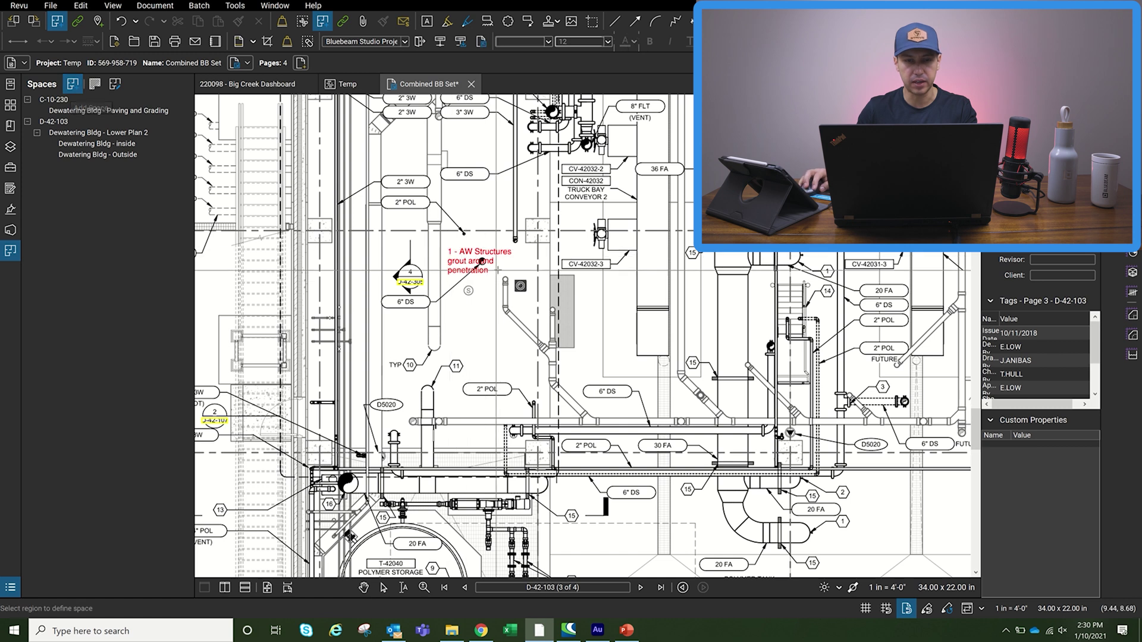
{"action": "scroll", "coordinate": [493, 274], "scroll_direction": "up", "scroll_amount": 4}
{"action": "left_click_drag", "start_coordinate": [615, 327], "coordinate": [617, 327]}
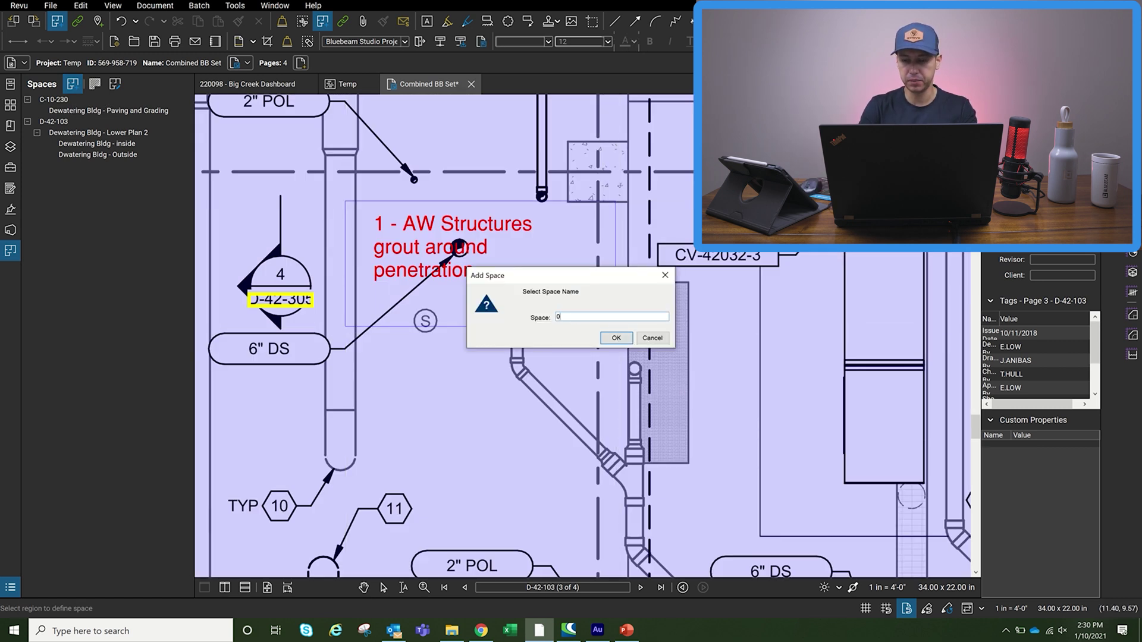
{"action": "key", "text": "Return"}
{"action": "right_click", "coordinate": [71, 155]}
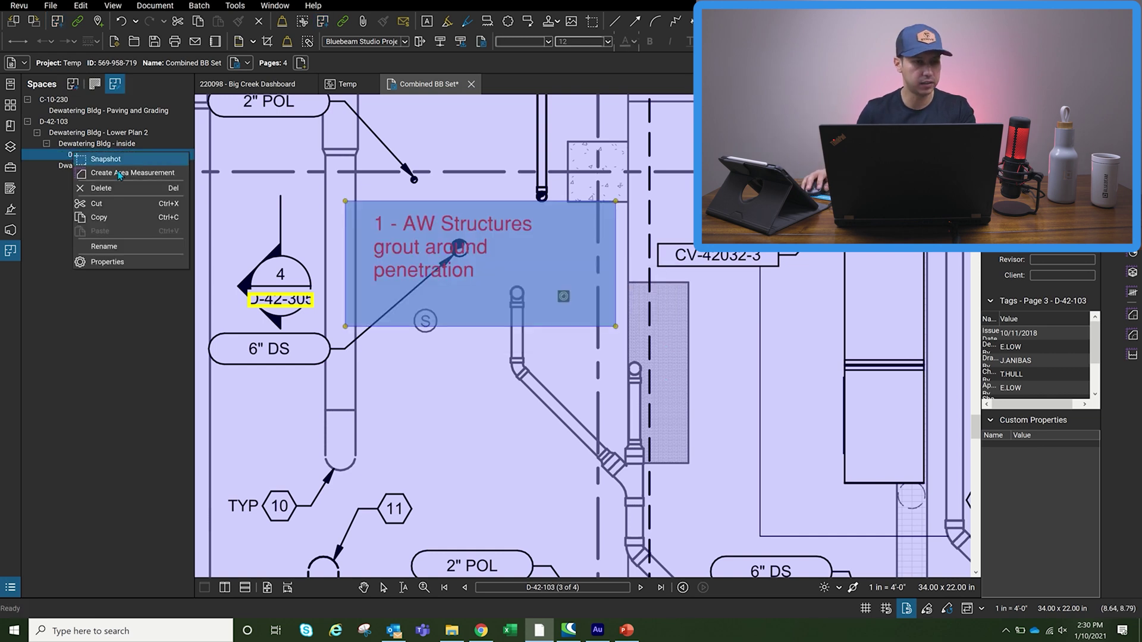
{"action": "left_click", "coordinate": [661, 587]}
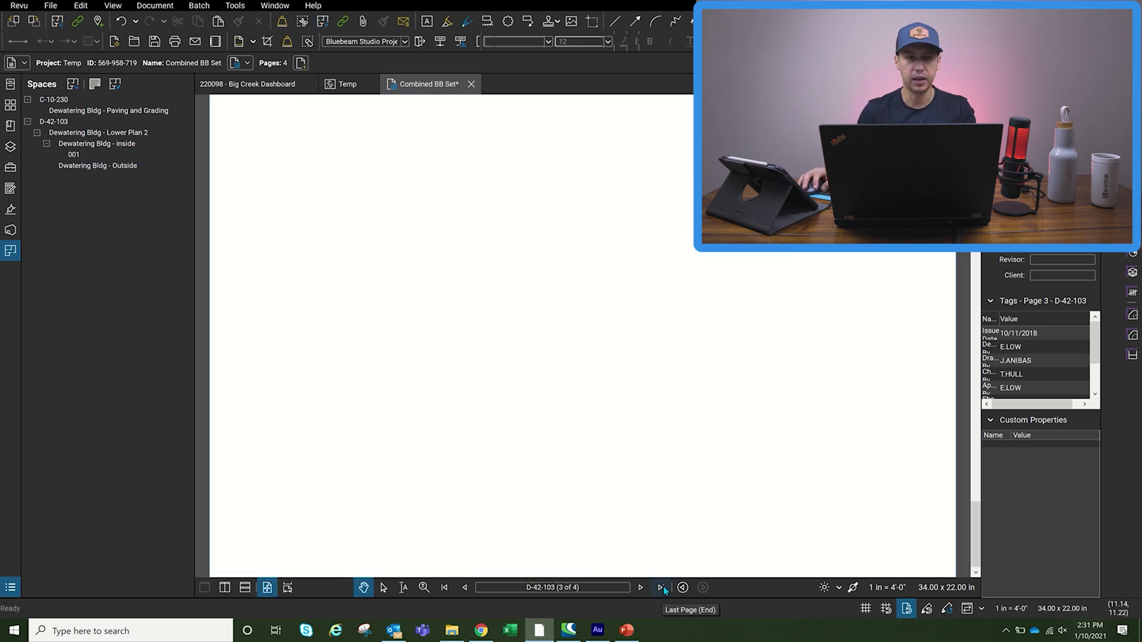
Paste the snapshot into box 01 and insert a photo beside it.
{"action": "right_click", "coordinate": [253, 270]}
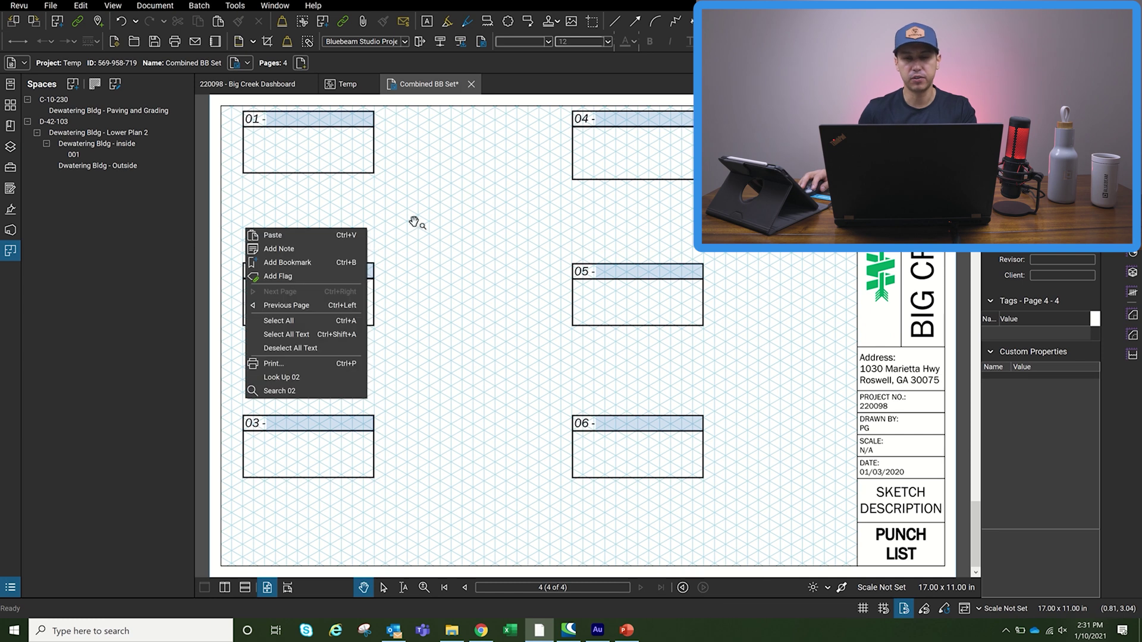
{"action": "left_click", "coordinate": [292, 238]}
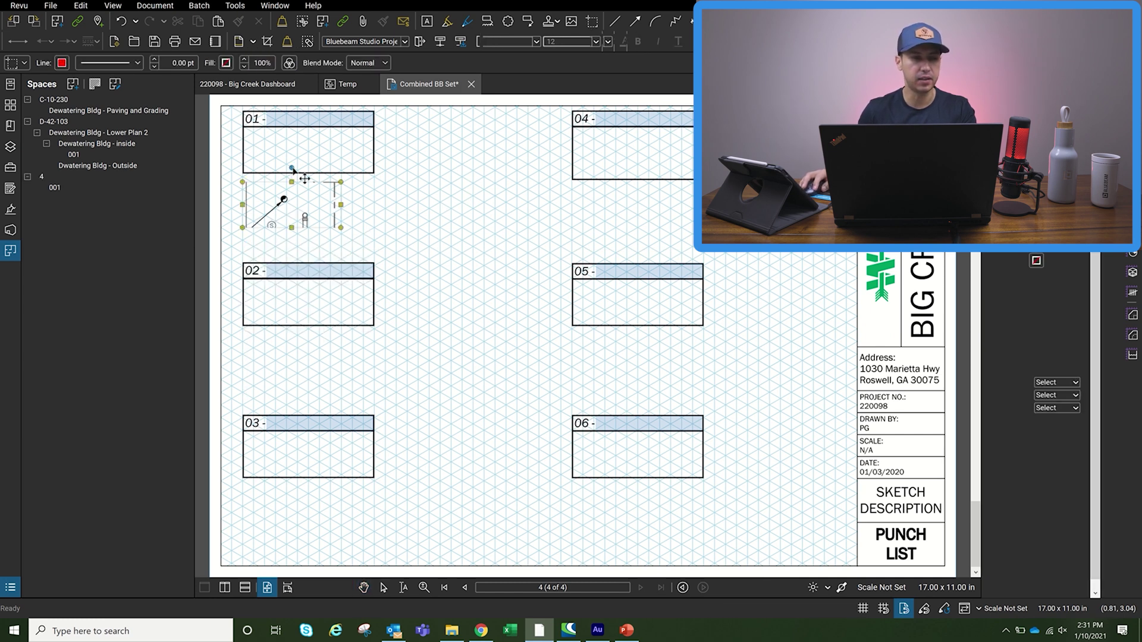
{"action": "left_click_drag", "start_coordinate": [292, 184], "coordinate": [292, 156]}
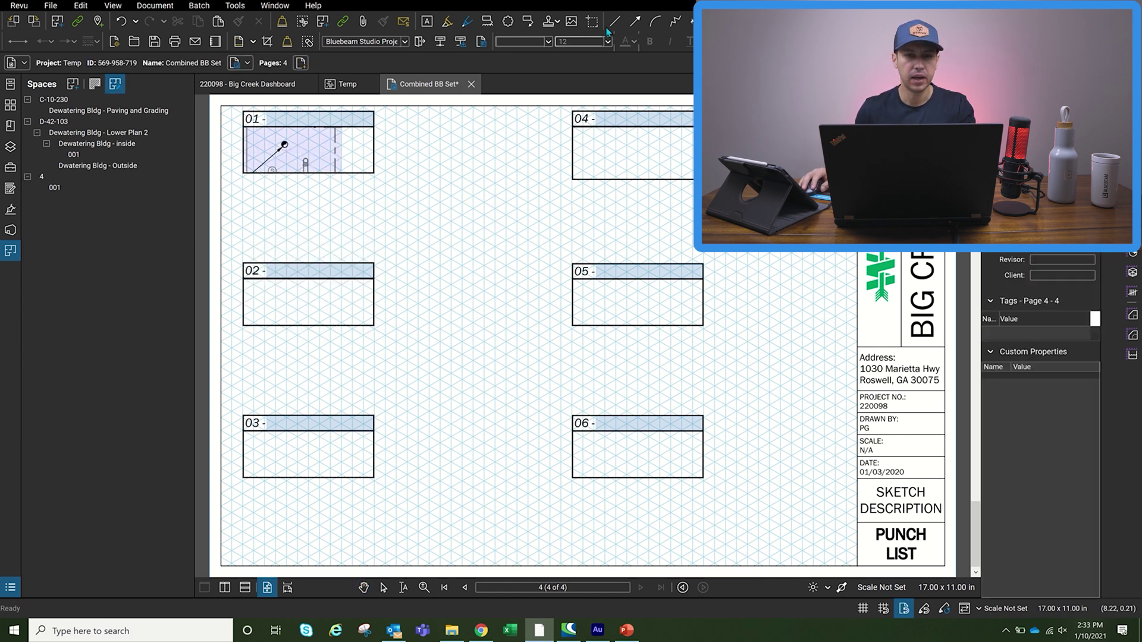
{"action": "key", "text": "shift+i"}
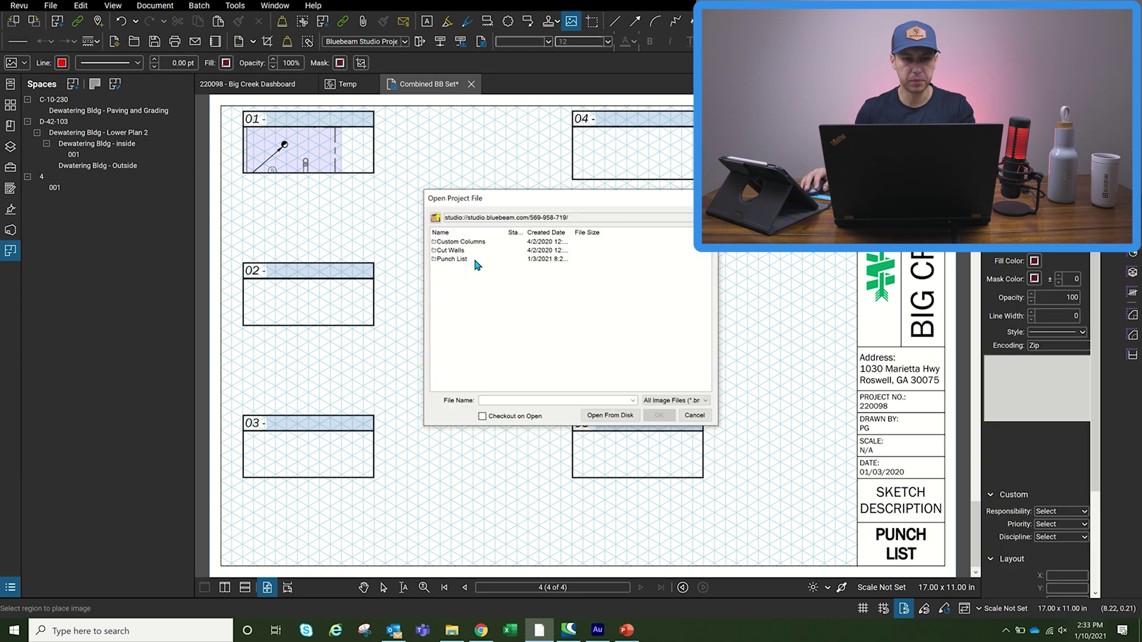
{"action": "double_click", "coordinate": [452, 269]}
{"action": "left_click", "coordinate": [473, 210]}
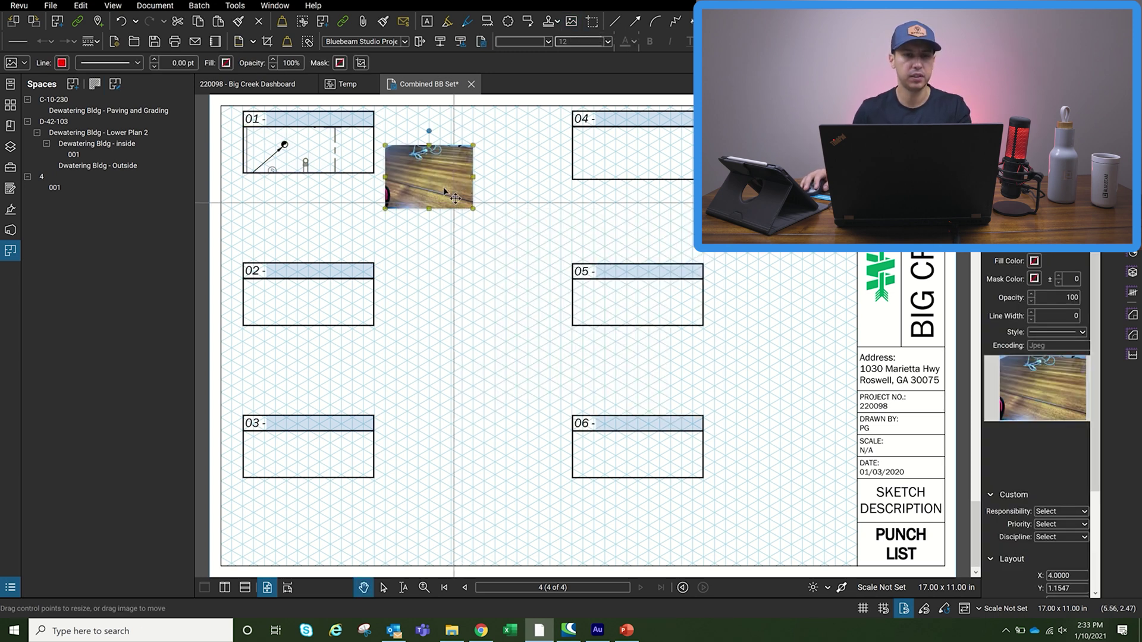
{"action": "mouse_move", "coordinate": [436, 164]}
{"action": "left_mouse_down"}
{"action": "mouse_move", "coordinate": [298, 153]}
{"action": "mouse_move", "coordinate": [424, 181]}
{"action": "left_mouse_up"}
{"action": "left_click", "coordinate": [412, 247]}
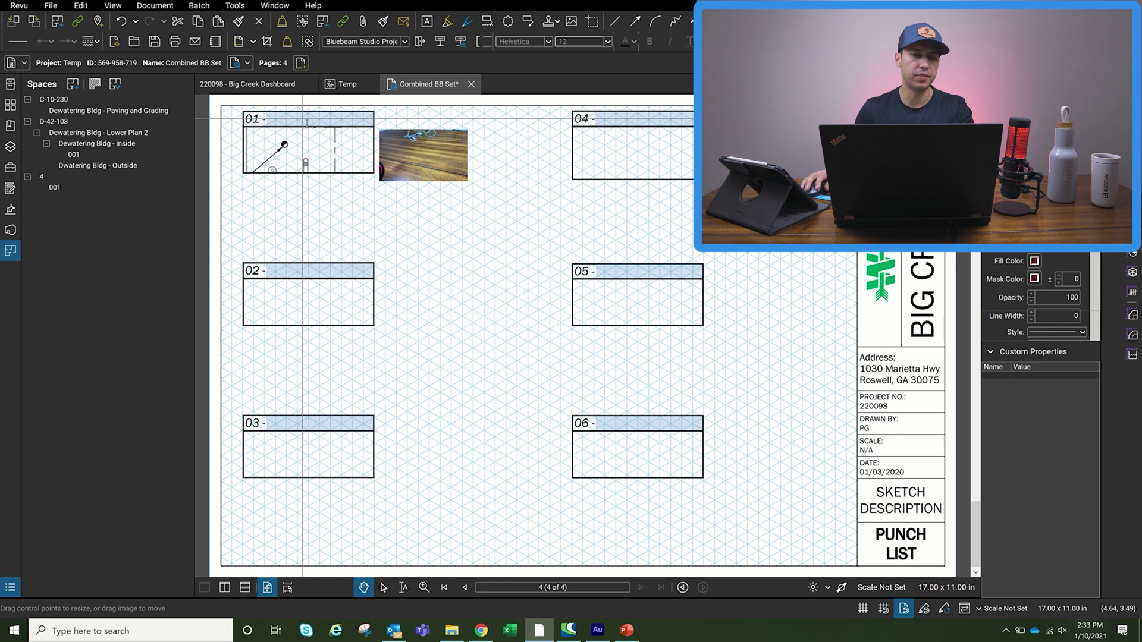
Title box 01 'Grout Penetration' and link its sketch to jump to space 001 on D-42-103.
{"action": "left_click", "coordinate": [338, 115]}
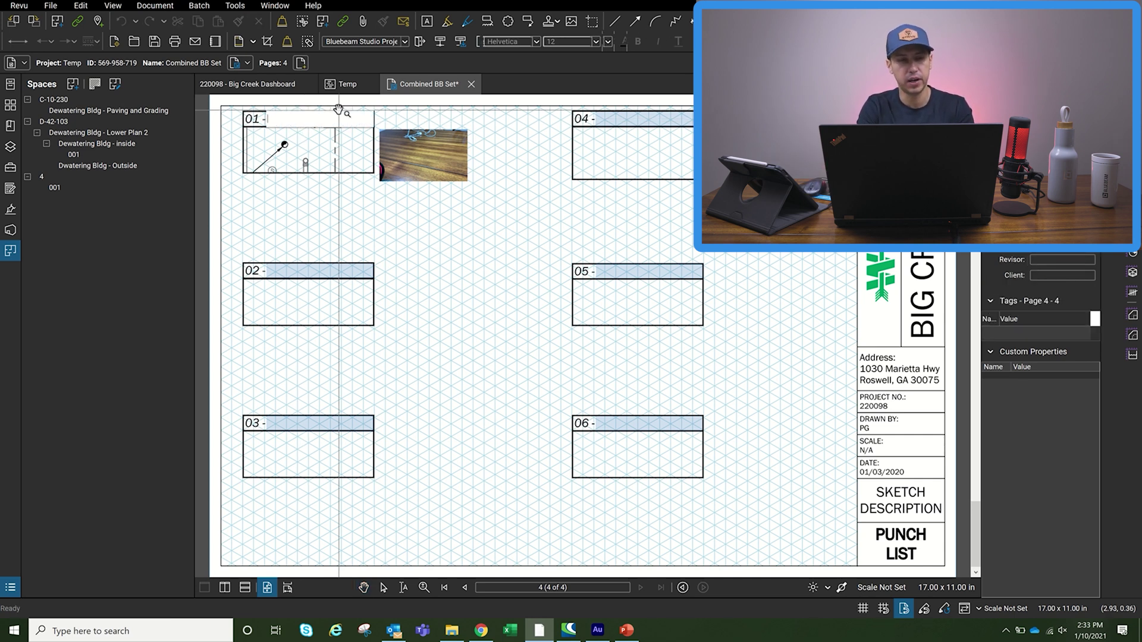
{"action": "type", "text": "Grout Penetration"}
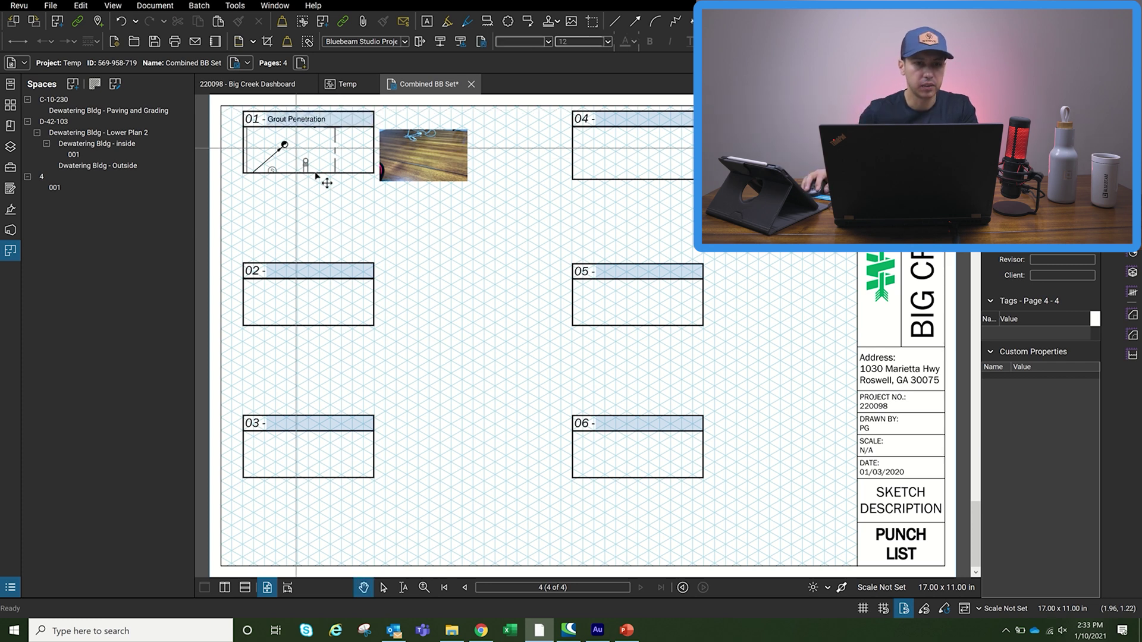
{"action": "left_click_drag", "start_coordinate": [319, 179], "coordinate": [301, 160]}
{"action": "key", "text": "ctrl+k"}
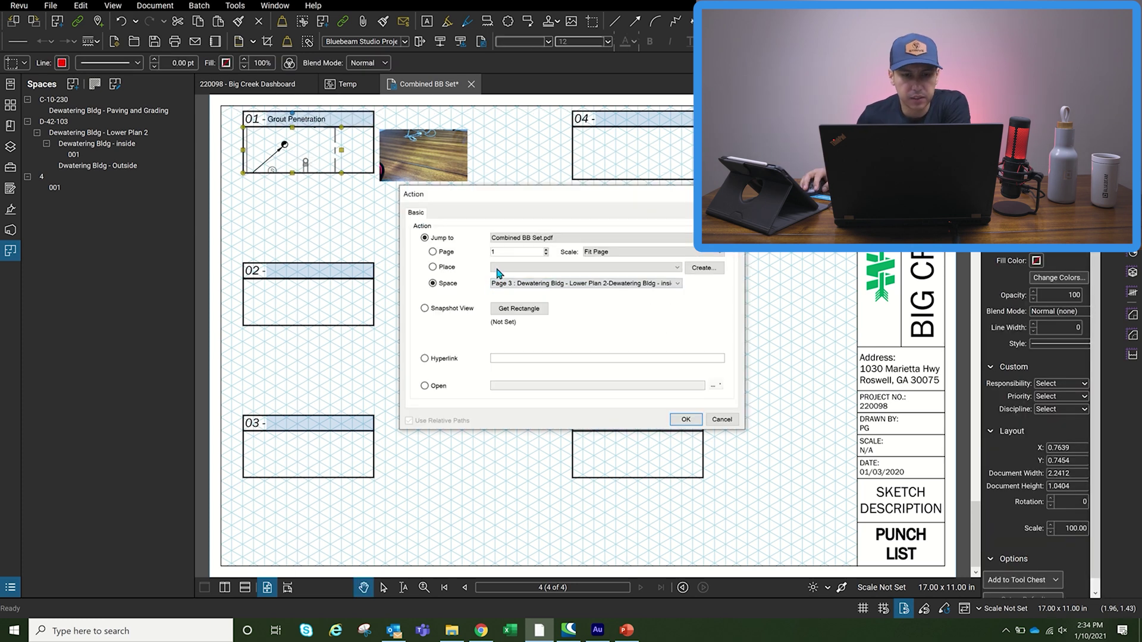
{"action": "left_click", "coordinate": [686, 420]}
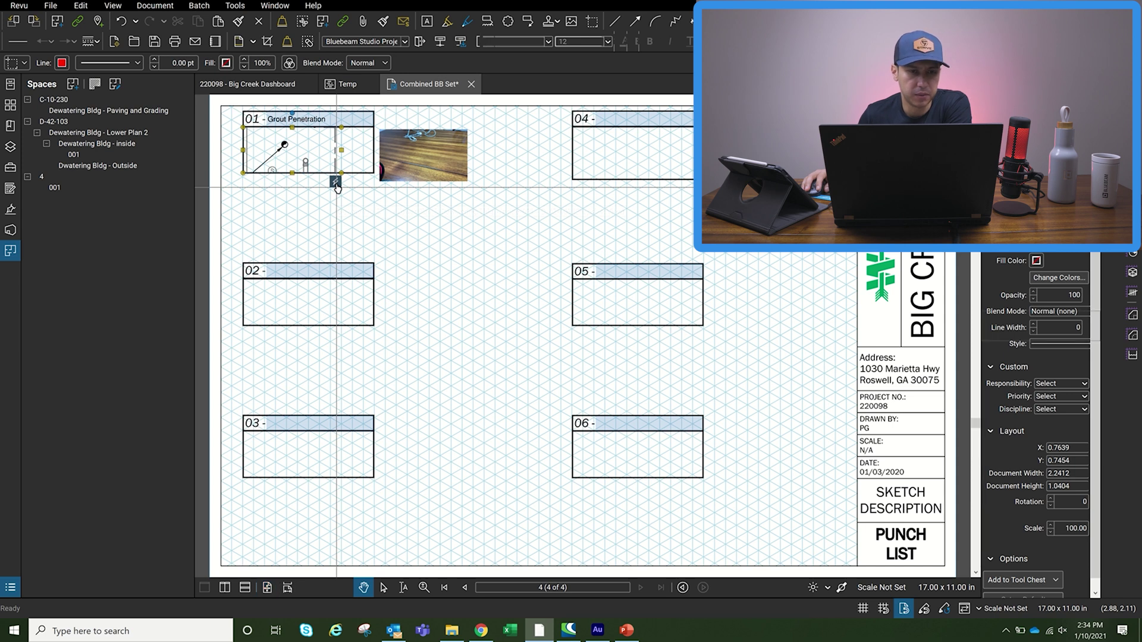
{"action": "left_click", "coordinate": [335, 183]}
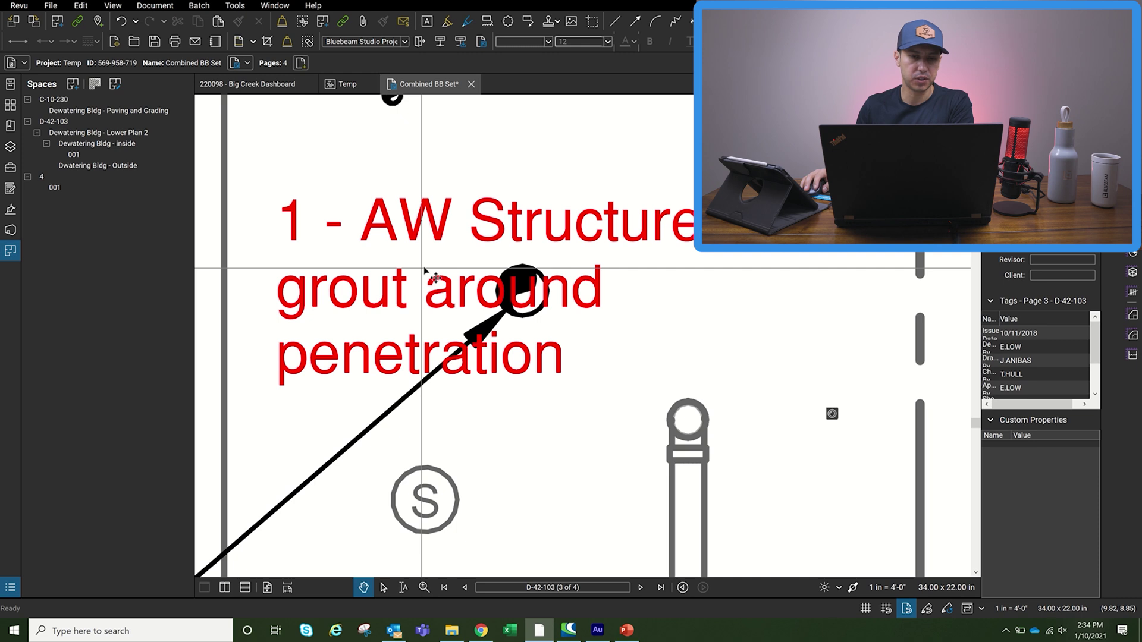
Set the red grout note's action to Jump to Space 'Page 4 : 001'.
{"action": "right_click", "coordinate": [438, 209]}
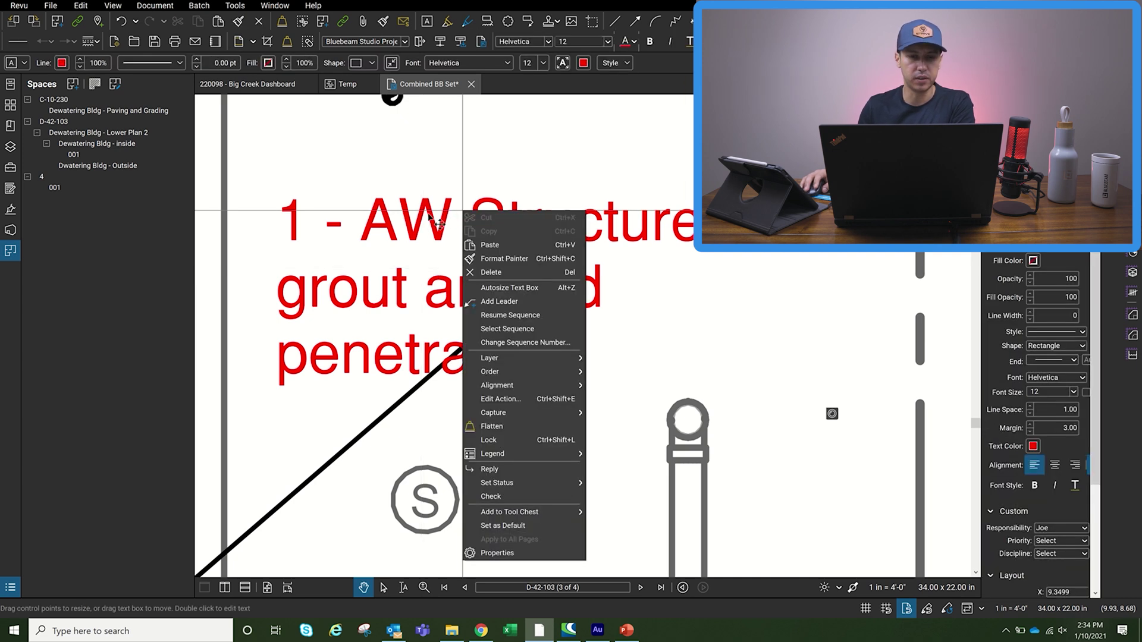
{"action": "left_click", "coordinate": [428, 220]}
{"action": "right_click", "coordinate": [412, 218]}
{"action": "left_click", "coordinate": [422, 226]}
{"action": "left_click", "coordinate": [425, 221]}
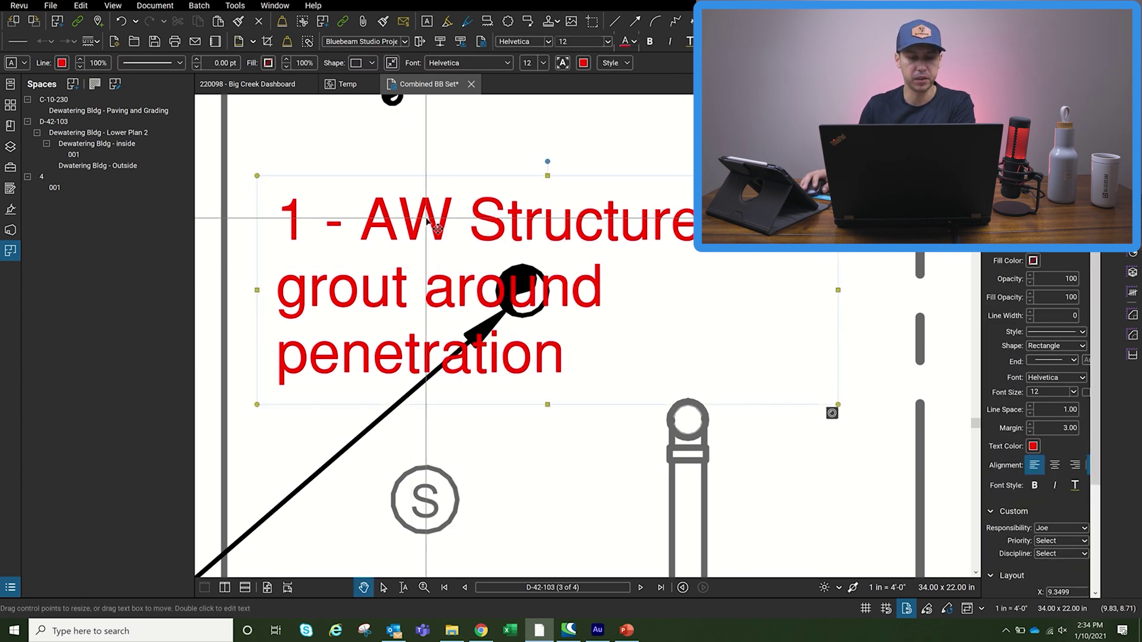
{"action": "right_click", "coordinate": [426, 219]}
{"action": "left_click", "coordinate": [476, 407]}
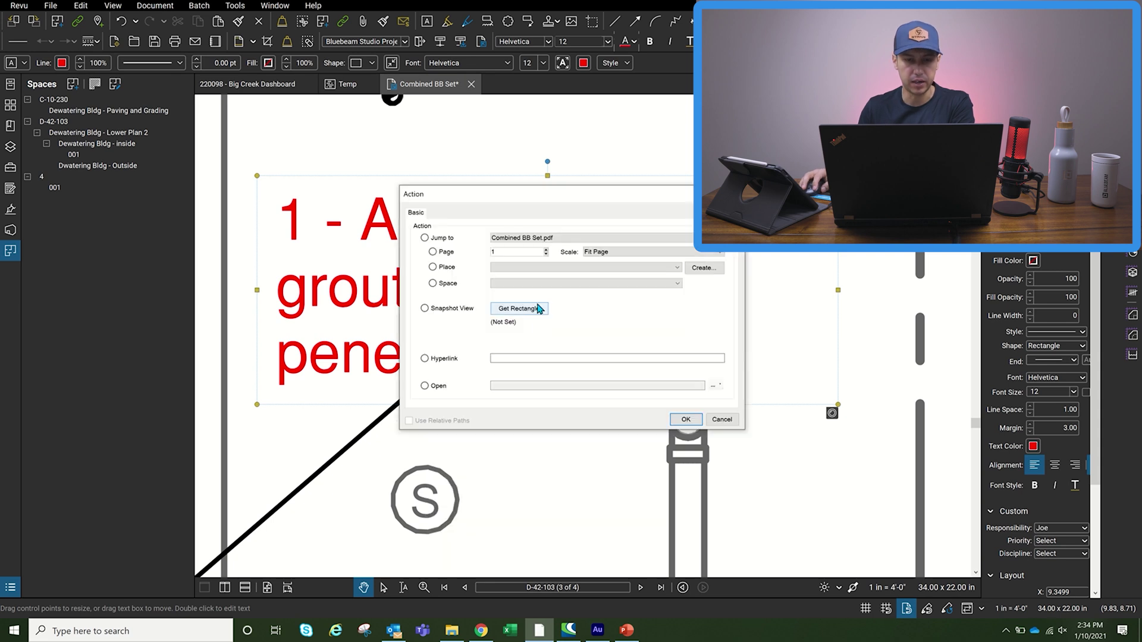
{"action": "left_click", "coordinate": [534, 284]}
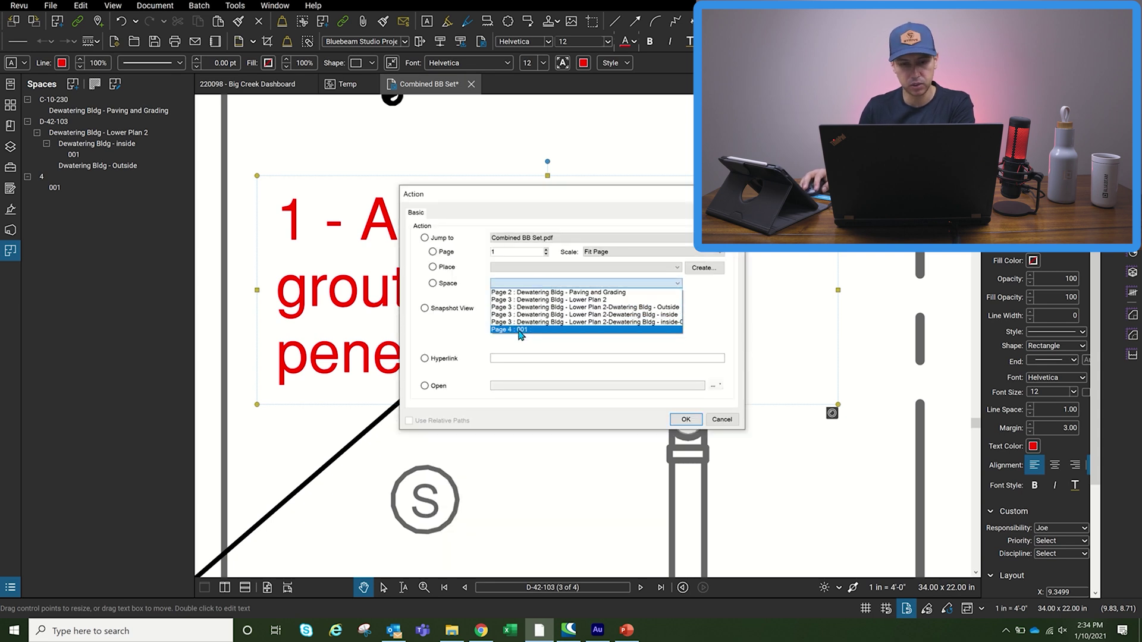
{"action": "left_click", "coordinate": [523, 337]}
{"action": "left_click", "coordinate": [686, 418]}
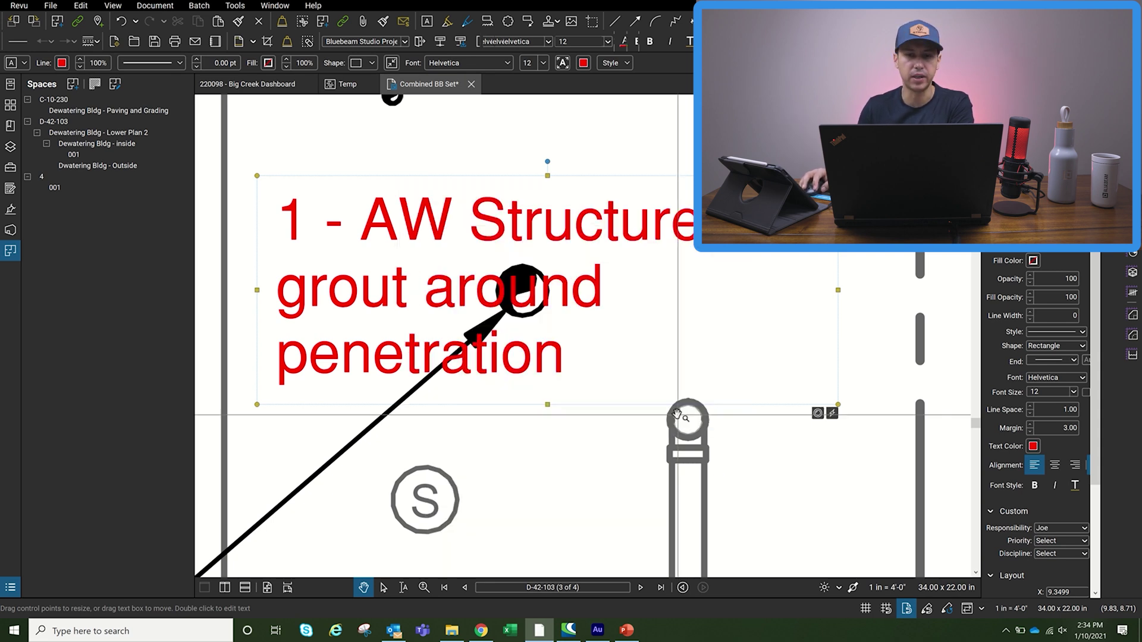
Follow the note's link to the punch list sheet and fit the page in view.
{"action": "left_click", "coordinate": [832, 413]}
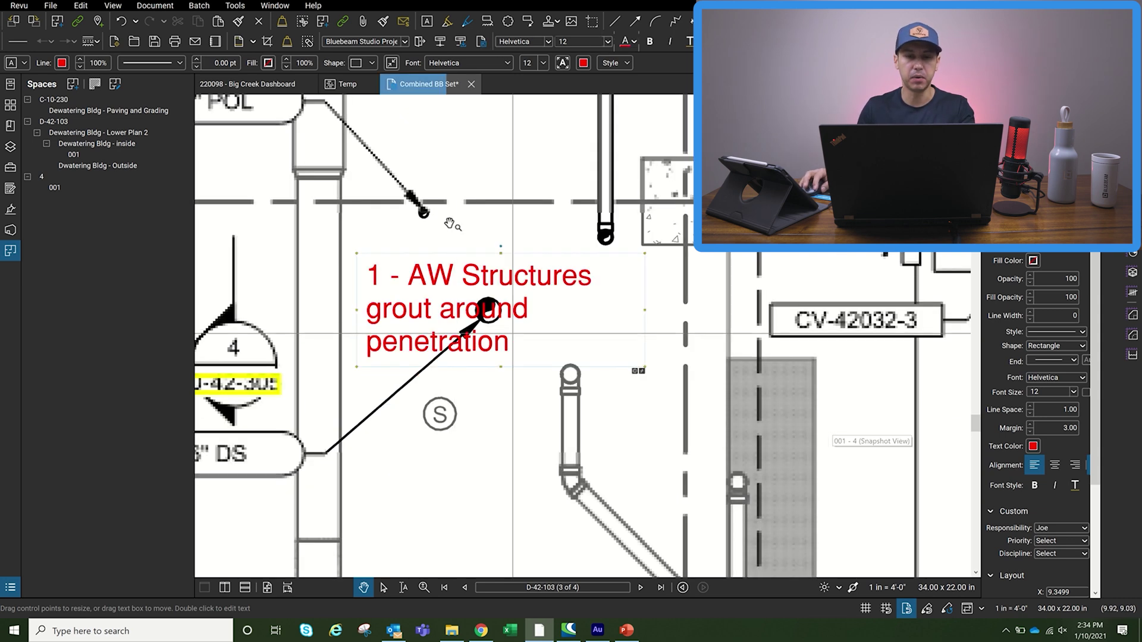
{"action": "left_click", "coordinate": [640, 377]}
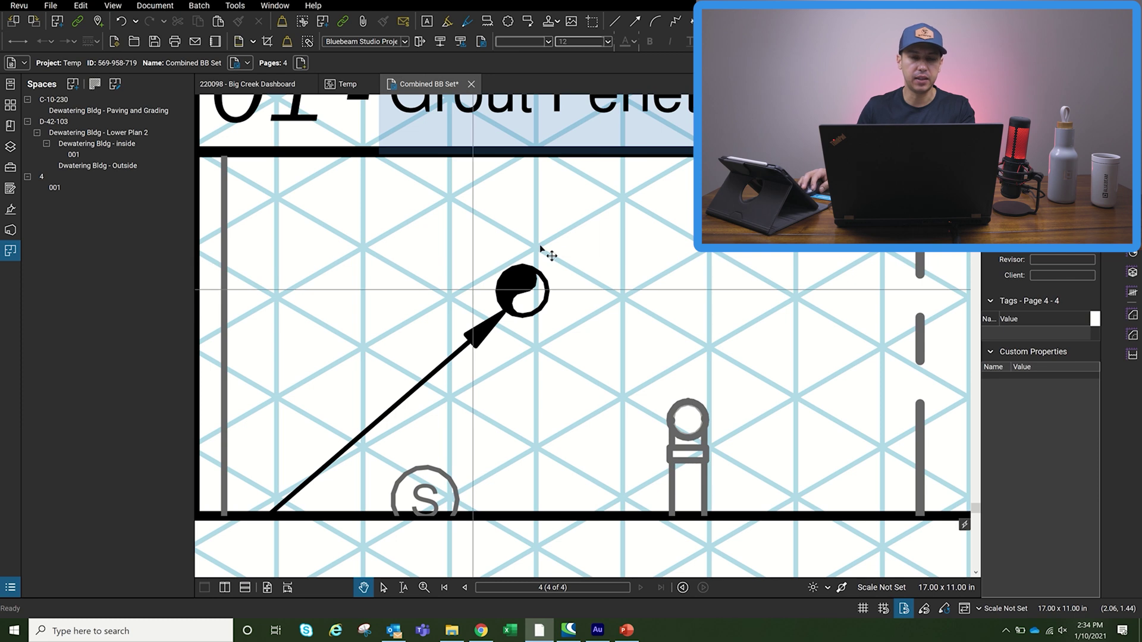
{"action": "scroll", "coordinate": [319, 232], "scroll_direction": "down", "scroll_amount": 1}
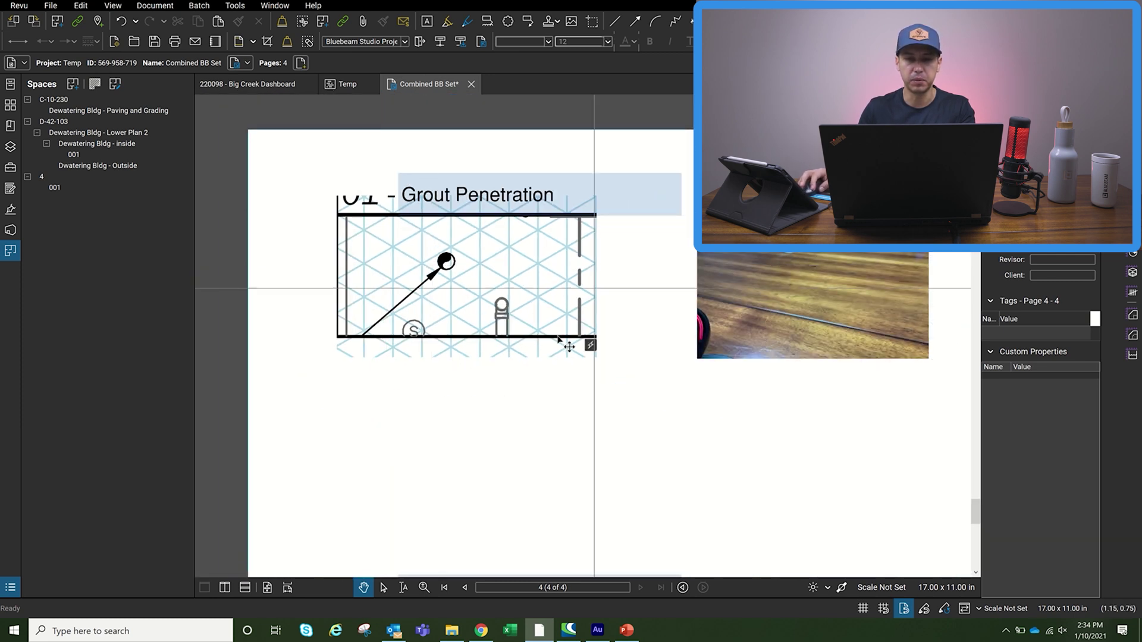
{"action": "key", "text": "ctrl+0"}
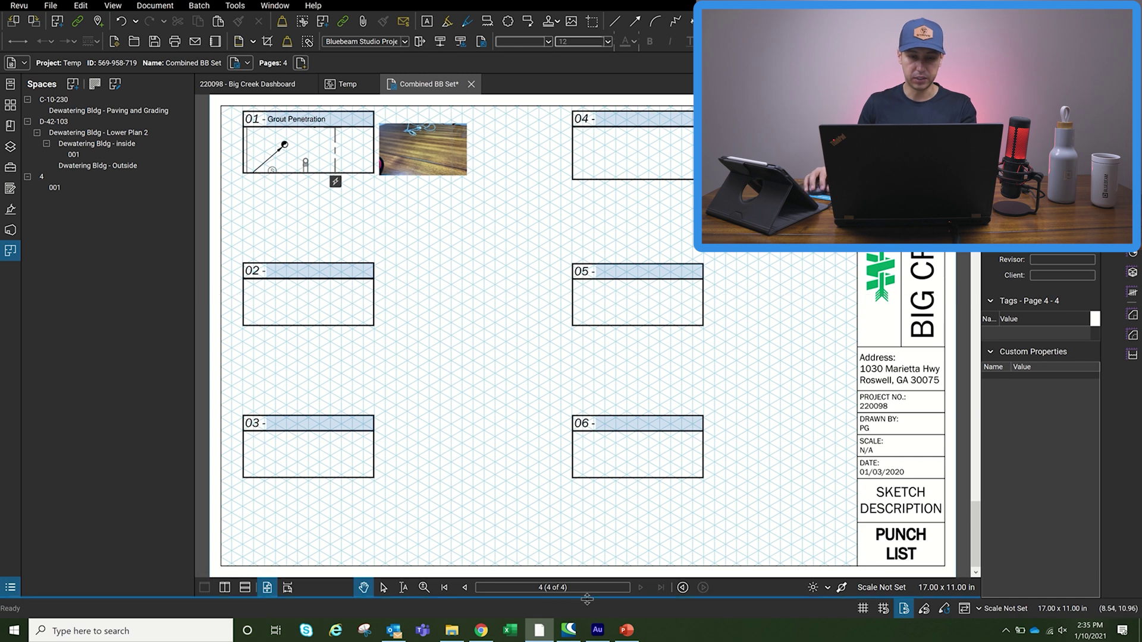
Filter the Markups List by Responsibility to one person, leaving two AW - Structures items.
{"action": "left_click_drag", "start_coordinate": [587, 599], "coordinate": [587, 388]}
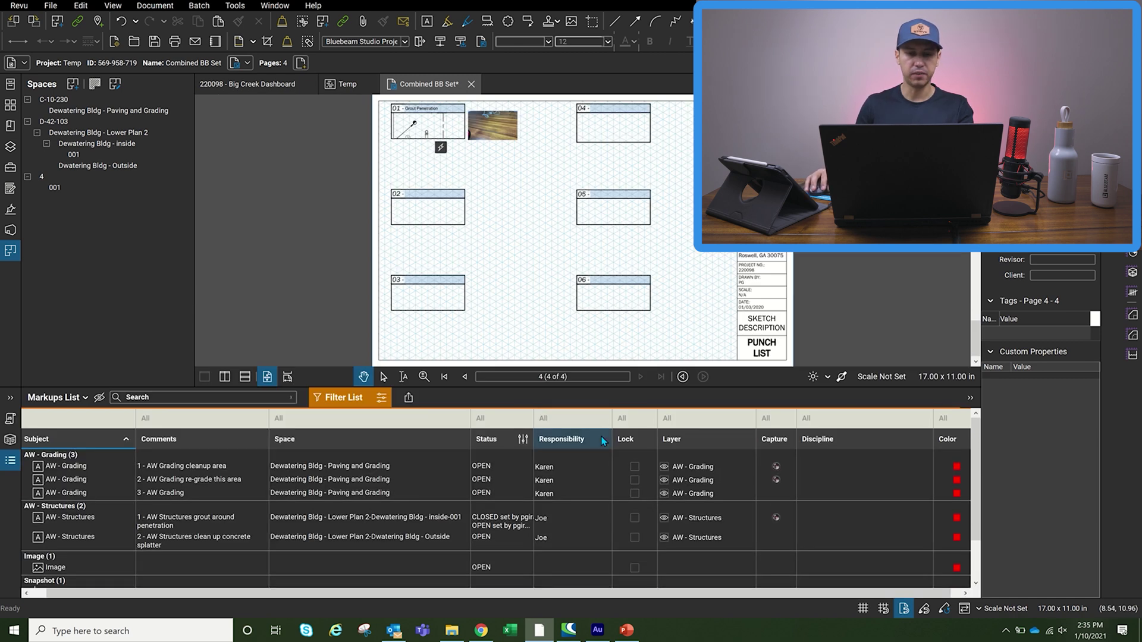
{"action": "left_click", "coordinate": [571, 418]}
{"action": "left_click", "coordinate": [572, 453]}
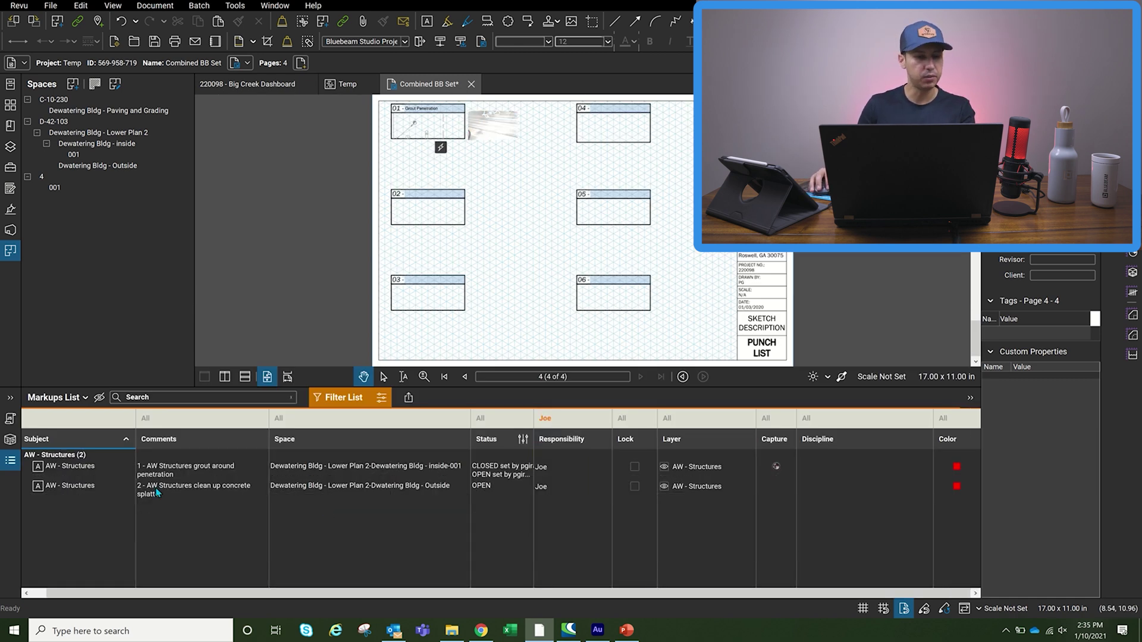